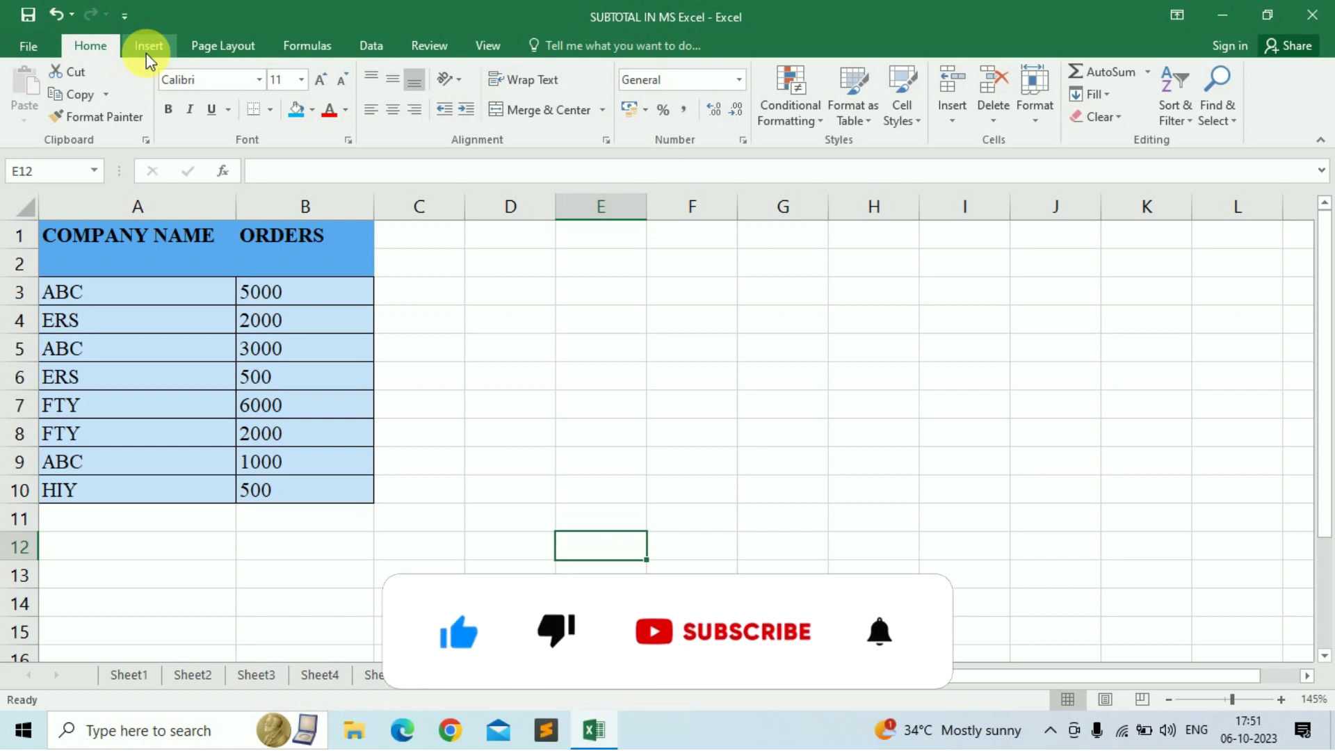
left_click(148, 49)
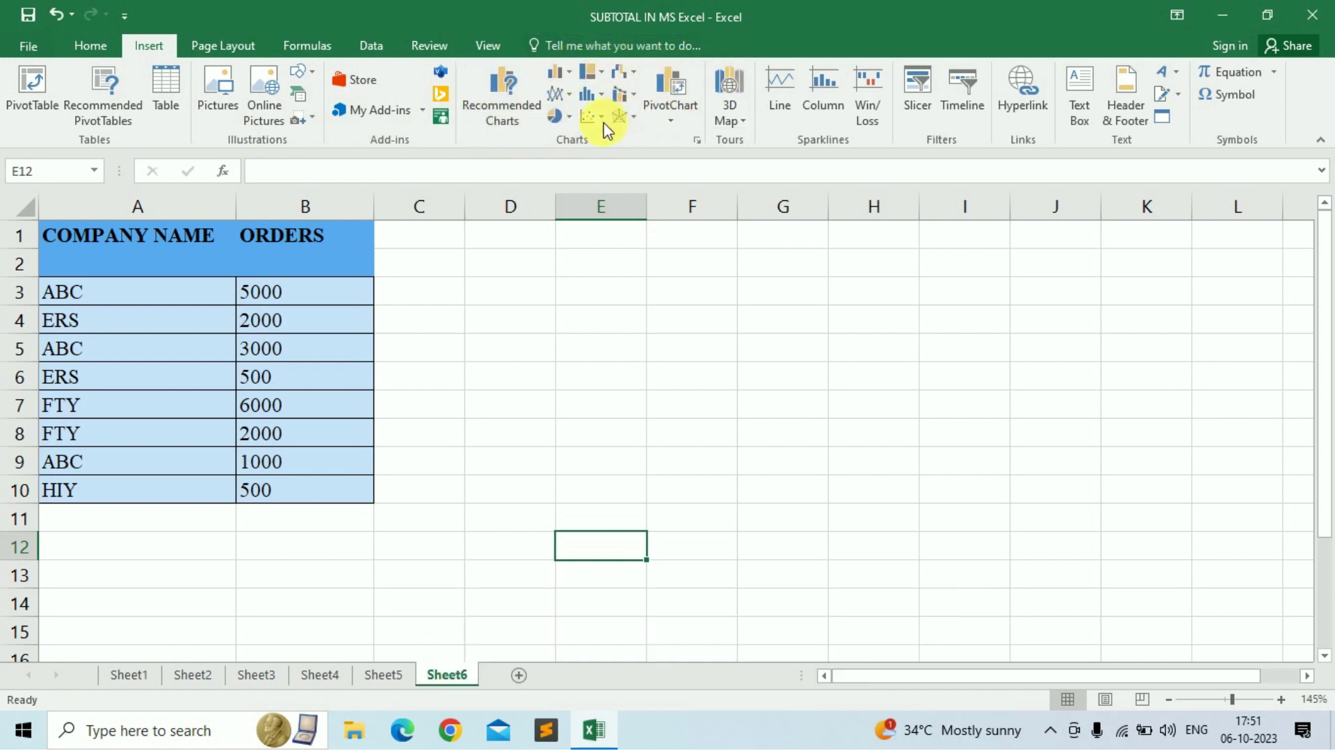
scroll(637, 182, "up", 7)
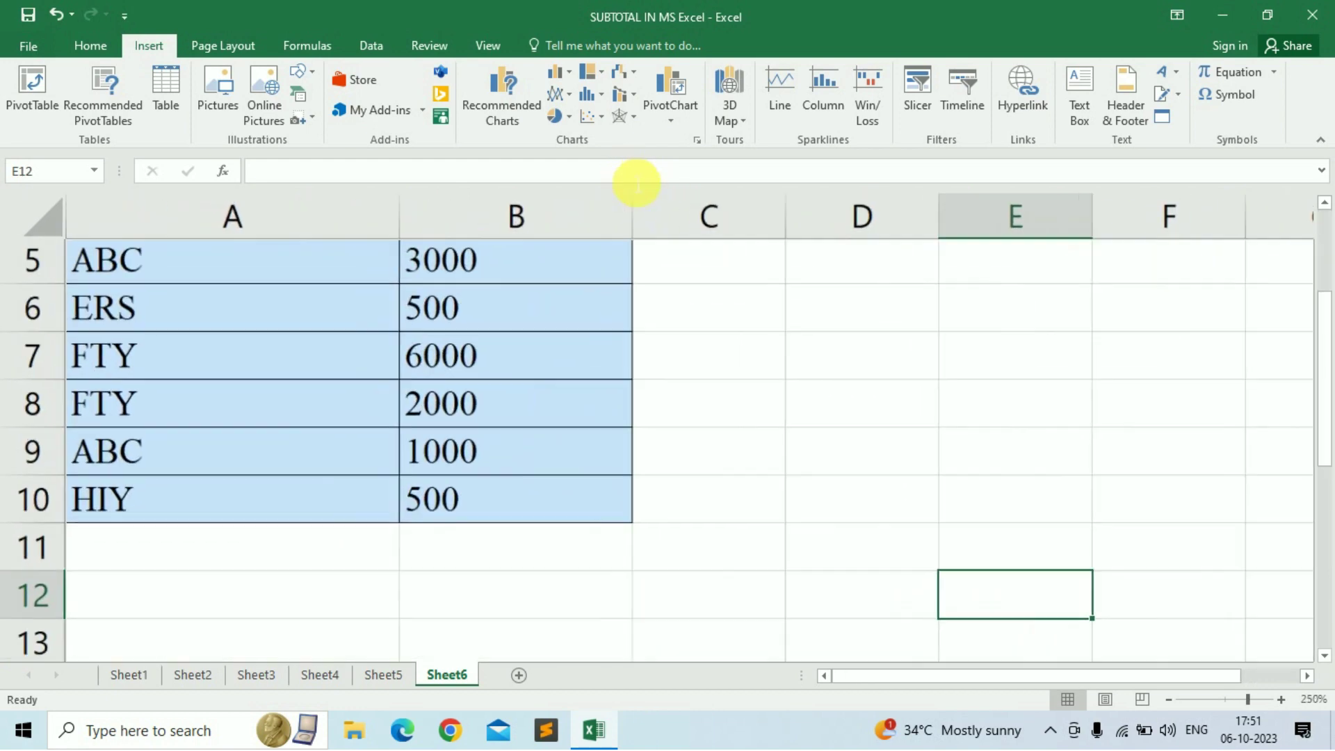
scroll(483, 390, "up", 2)
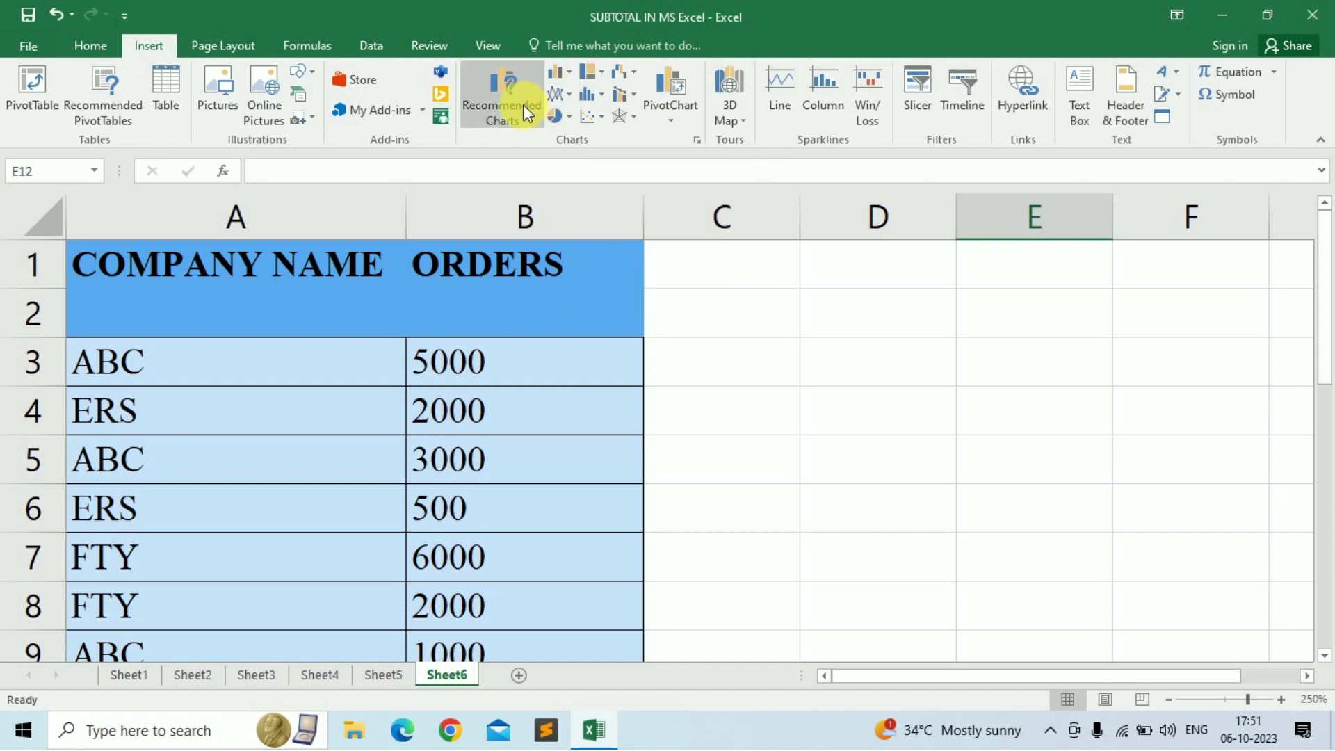
left_click(662, 119)
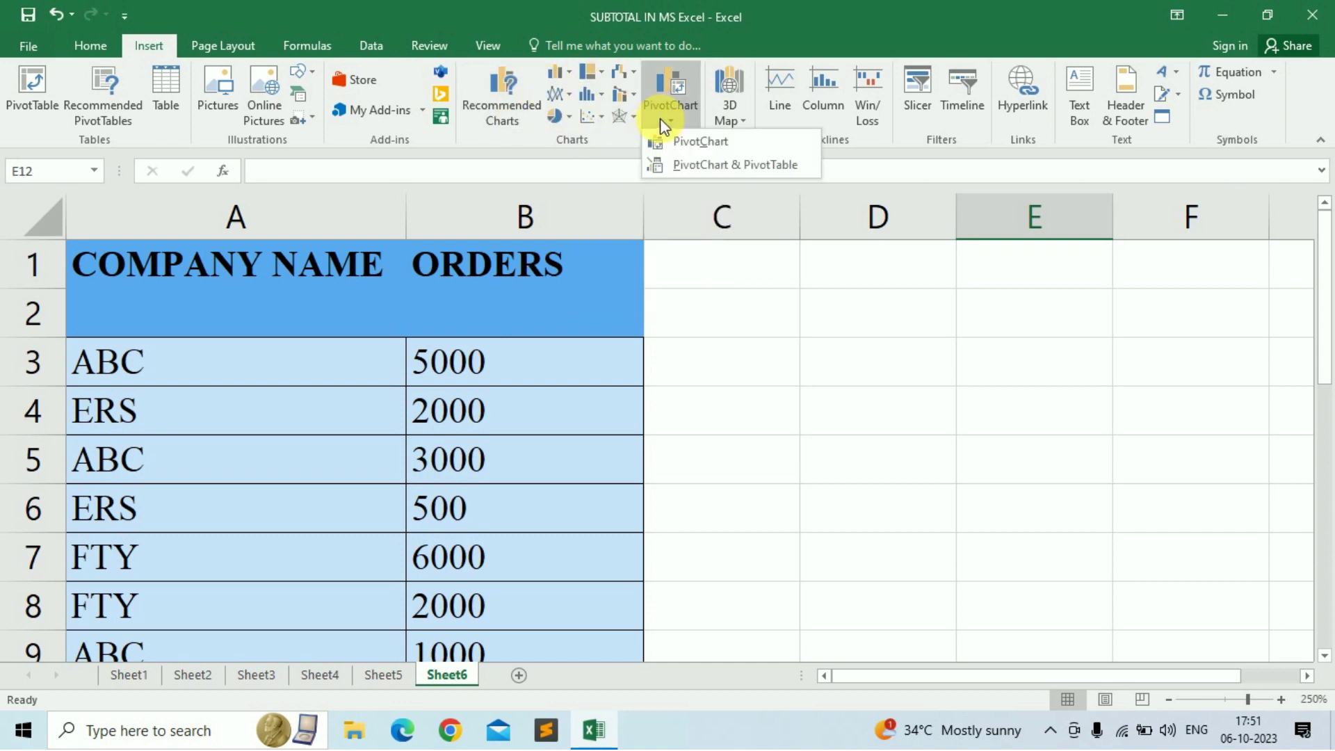
left_click(692, 141)
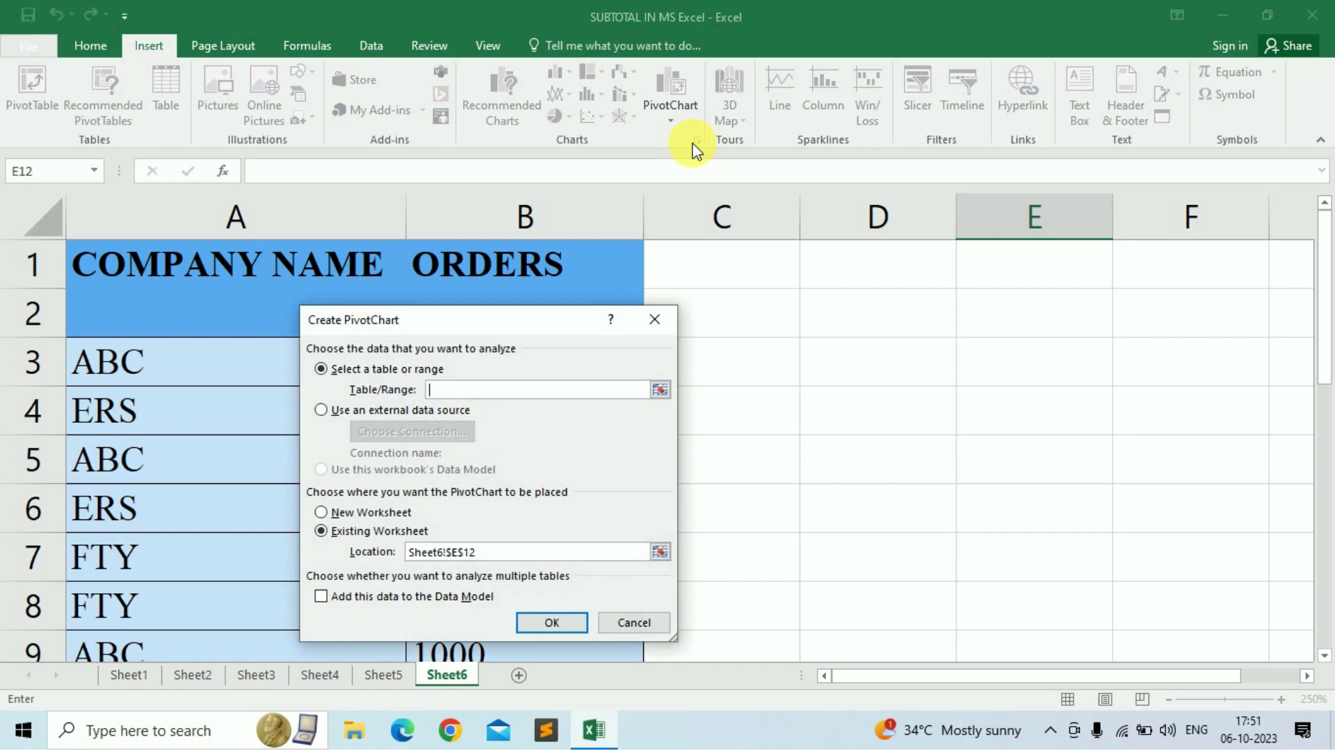
left_click(657, 320)
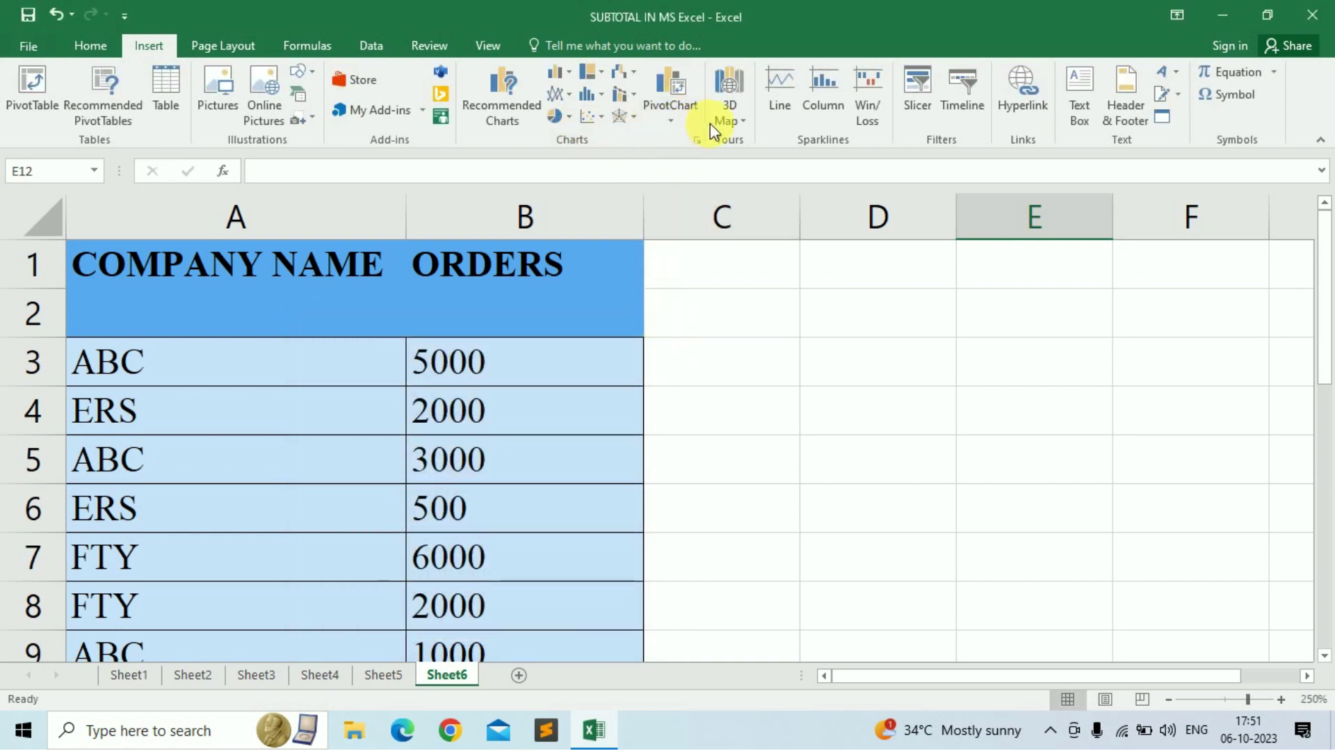
left_click(728, 121)
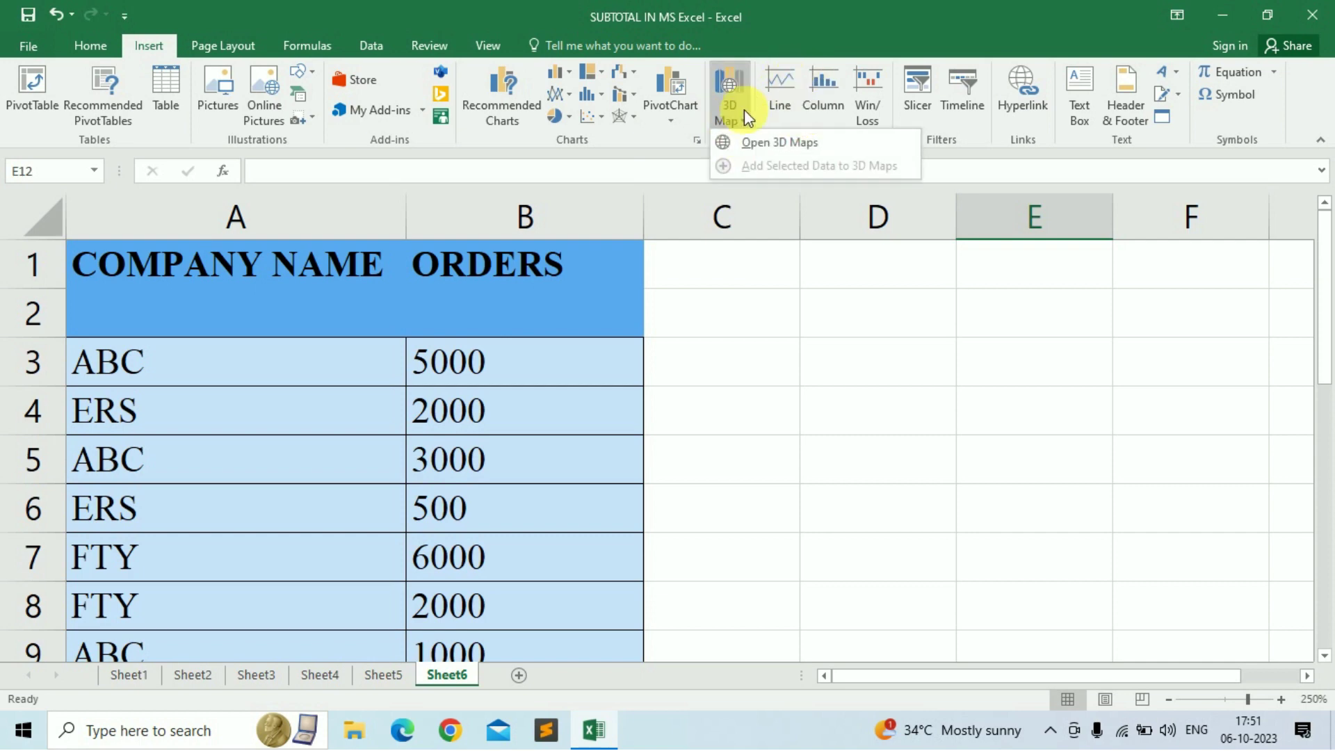
left_click(482, 313)
Insert a recommended pie chart of the company orders in A1:B10
left_click_drag(209, 265, 536, 548)
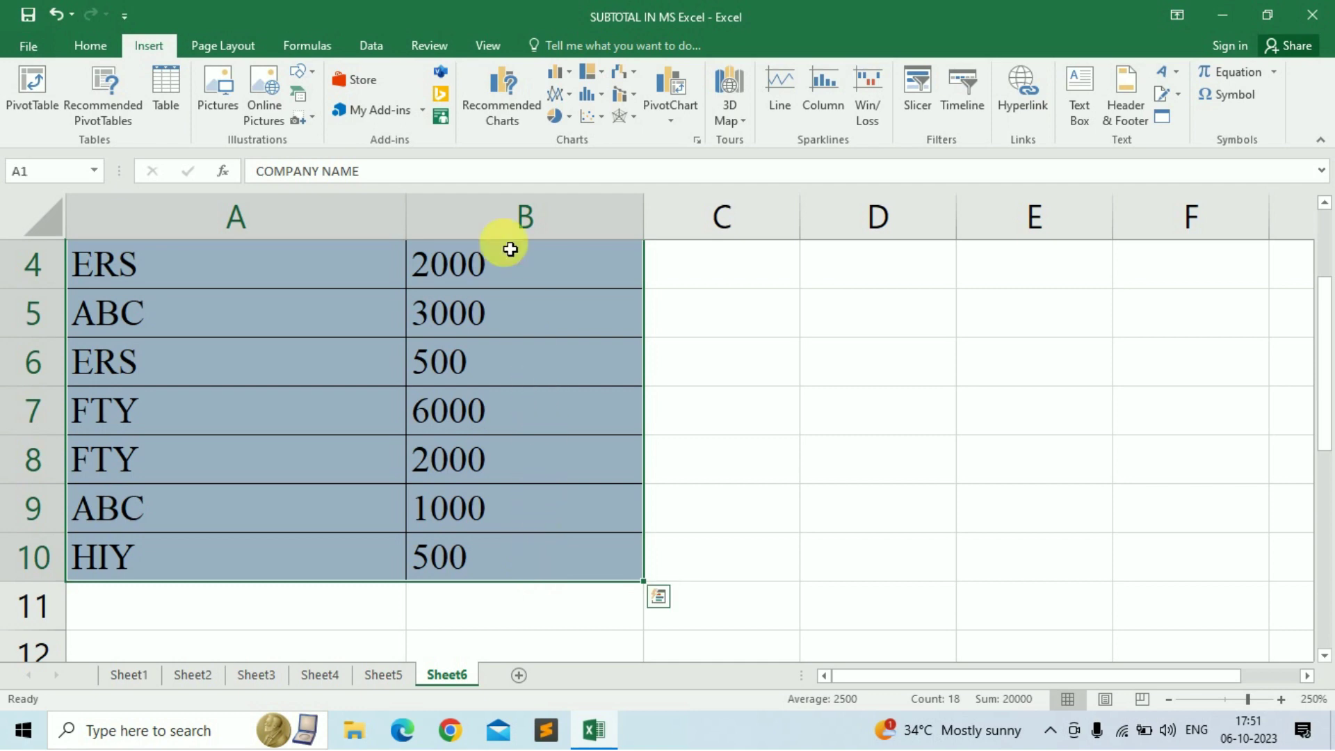
left_click(501, 95)
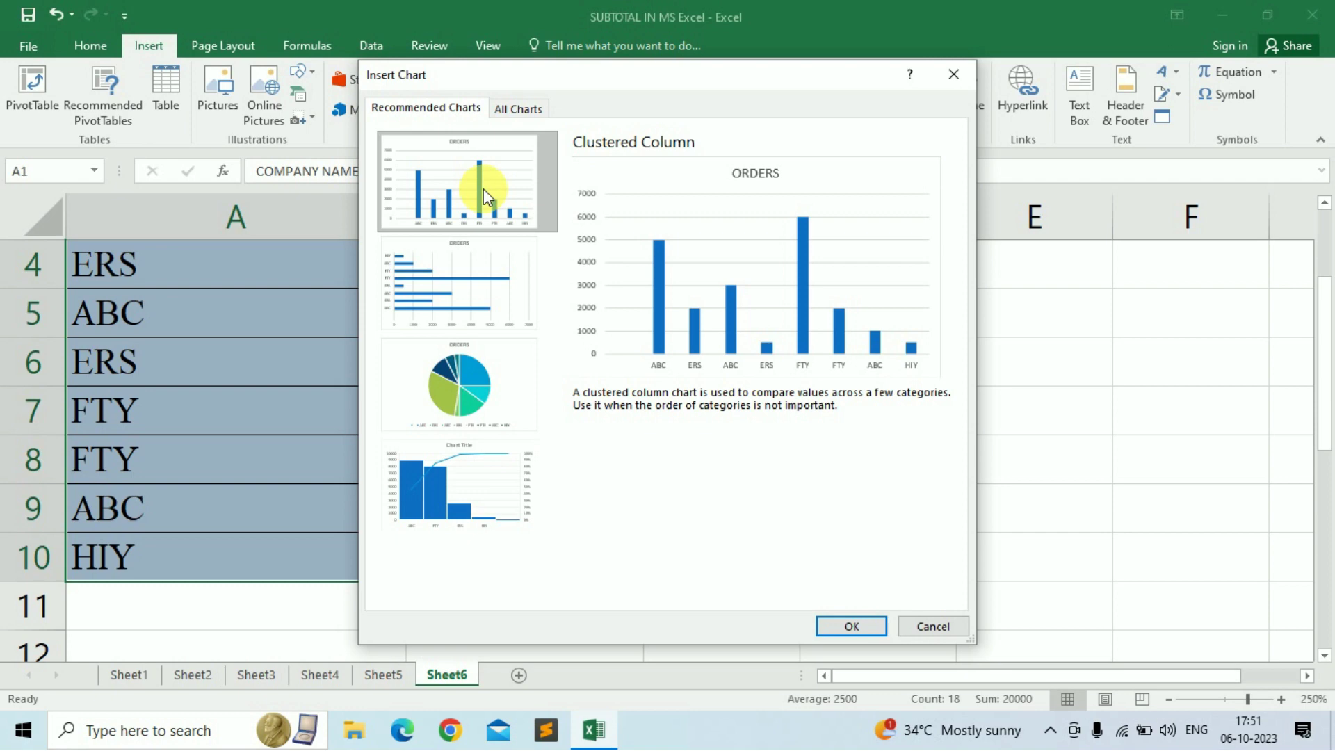
left_click(458, 393)
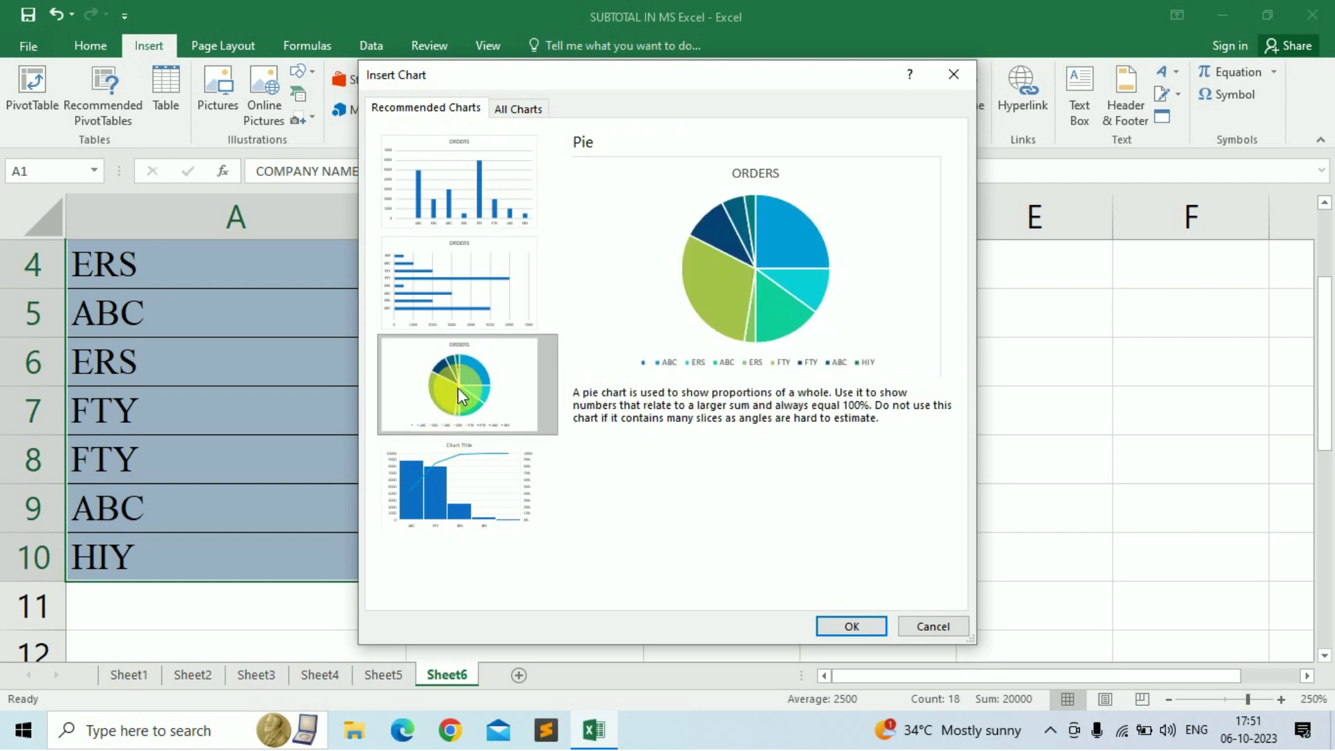
left_click(848, 627)
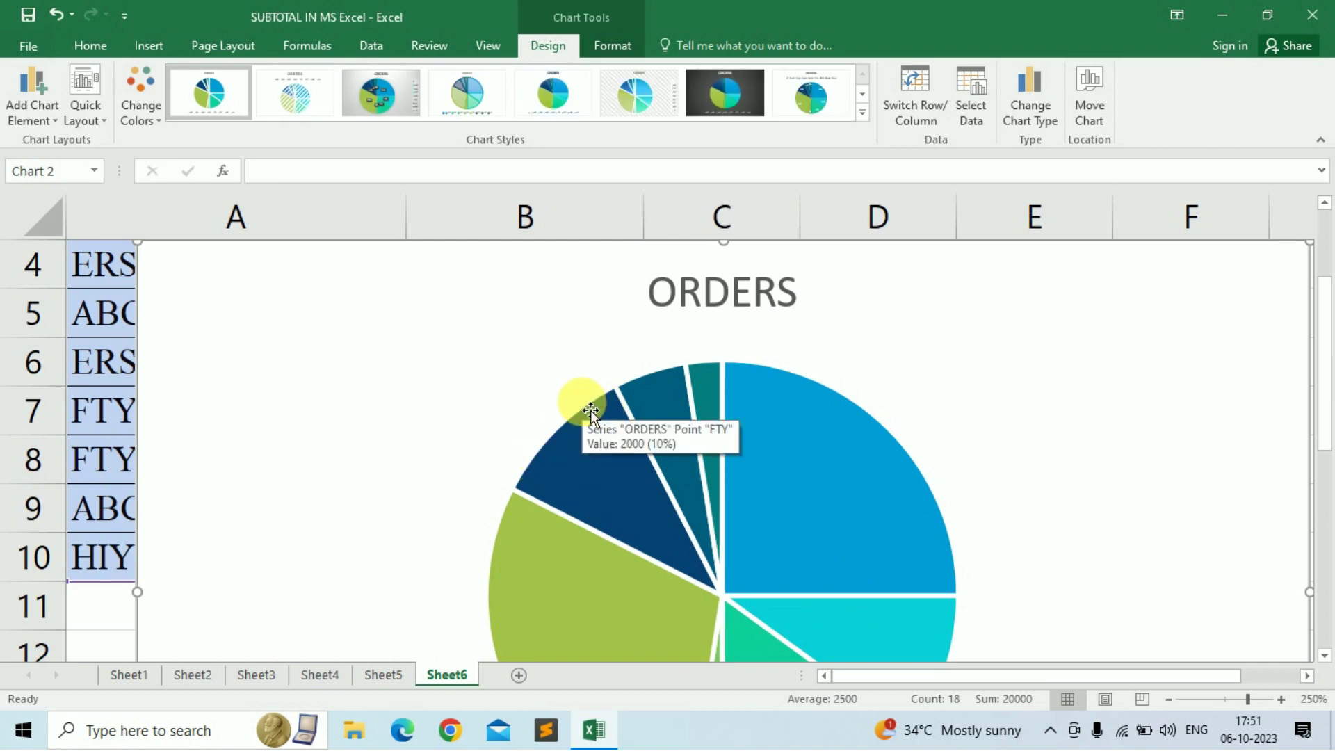
Move the pie chart into the empty cells beside the data table so the table is uncovered
scroll(591, 410, "down", 1)
scroll(590, 411, "down", 9)
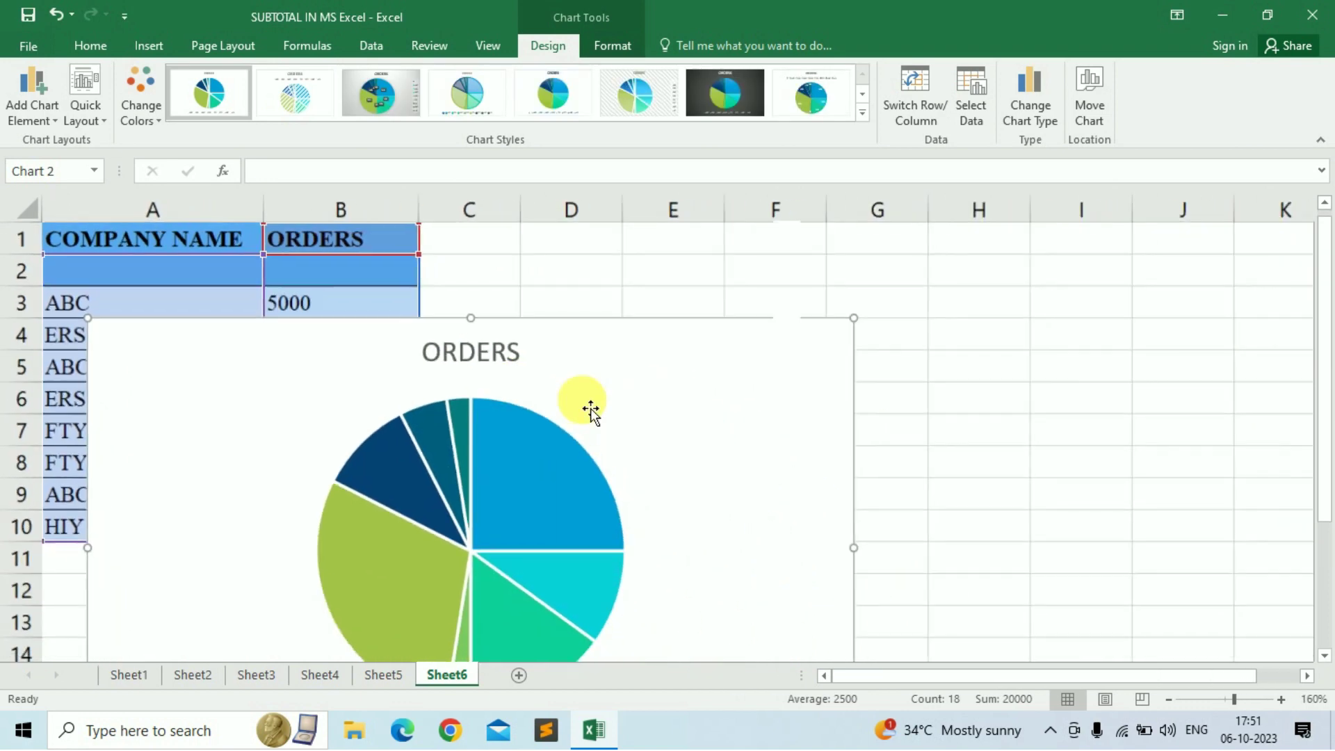
left_click_drag(398, 379, 920, 403)
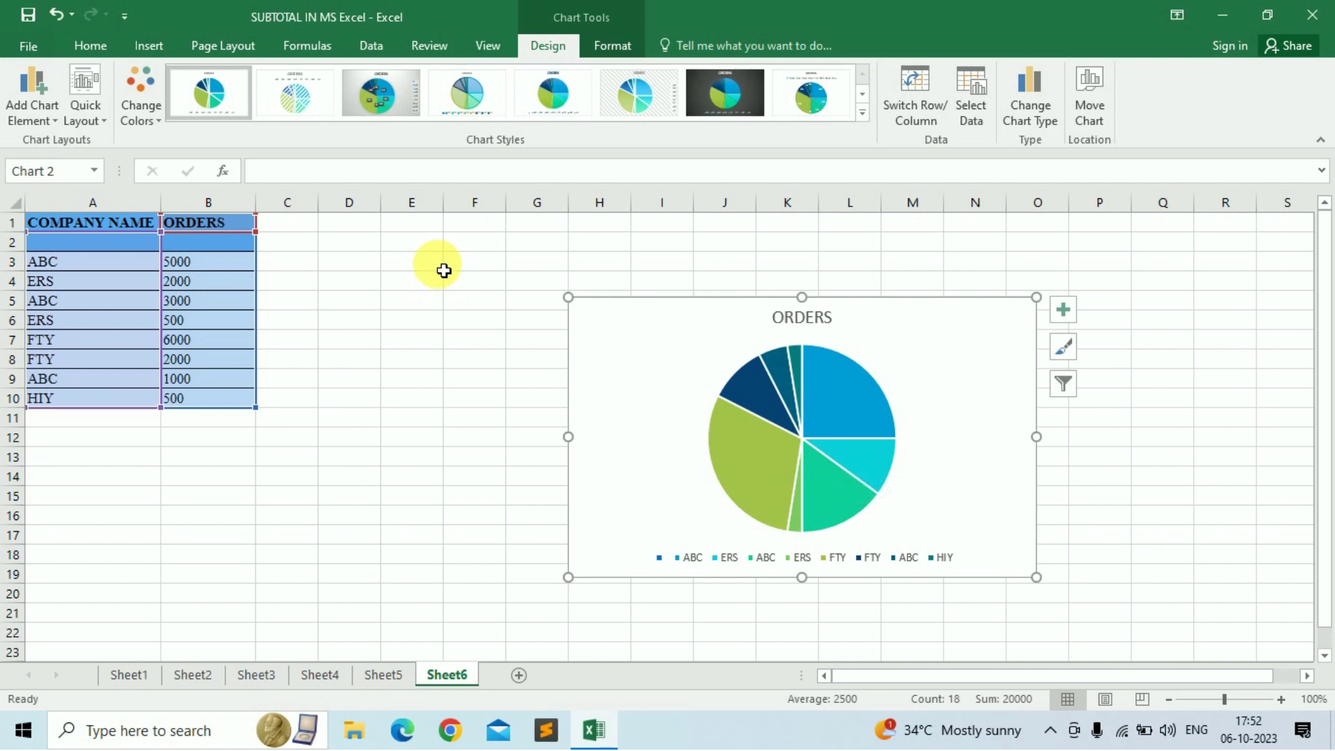
Apply the chart style with the light hatched background and the legend beside the pie
left_click(464, 92)
left_click(553, 91)
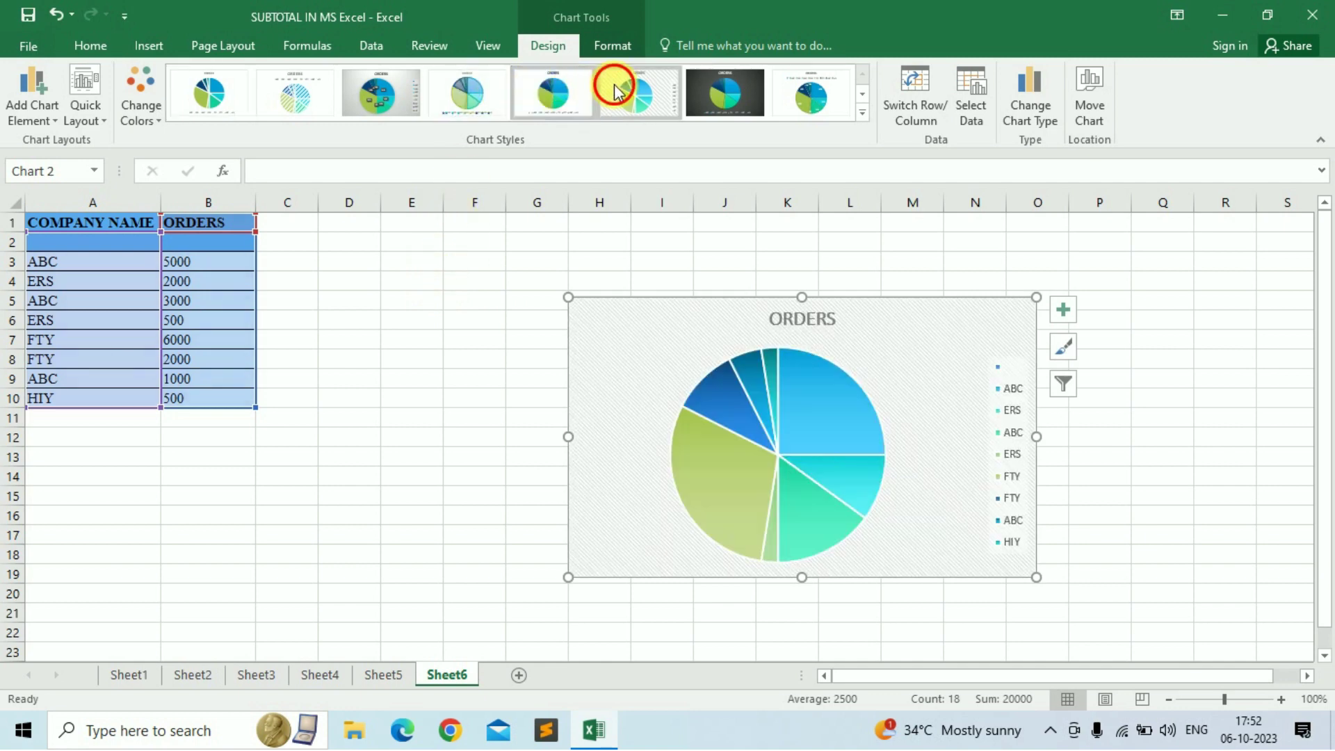
left_click(646, 103)
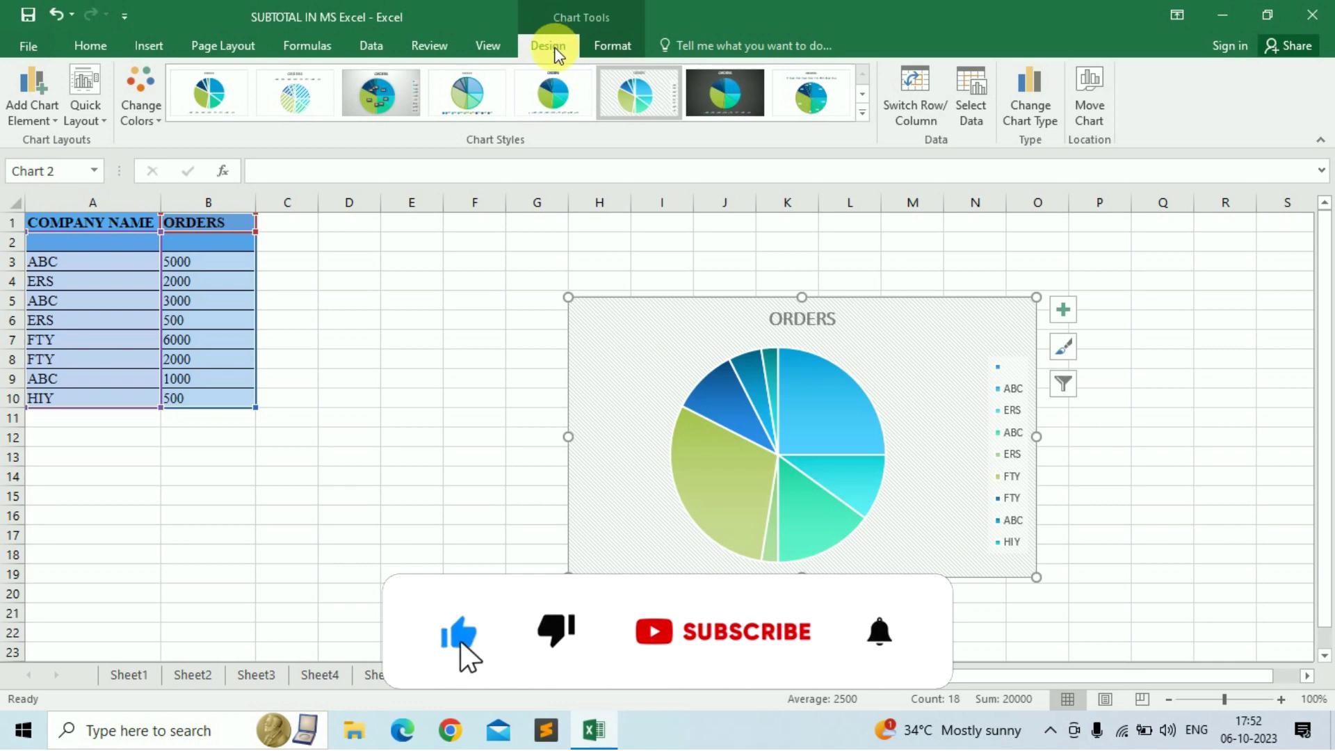
left_click(619, 49)
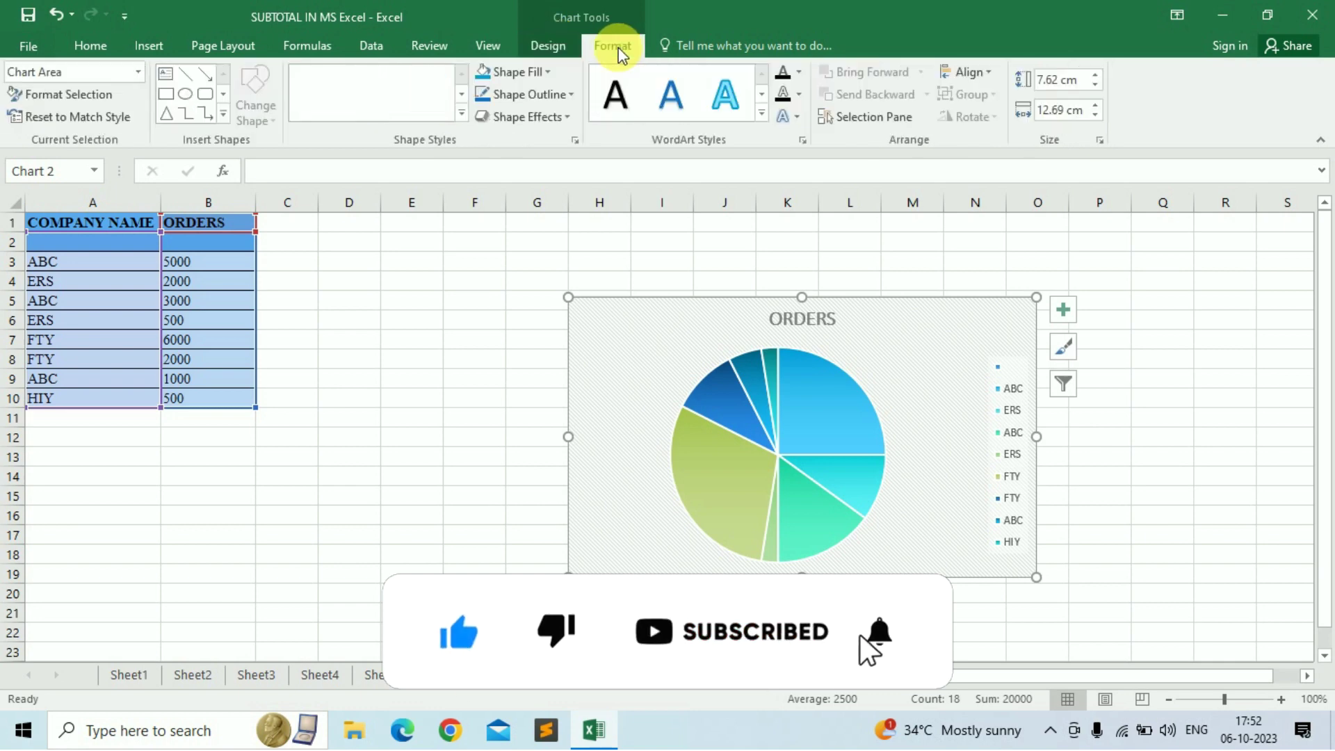
left_click(556, 47)
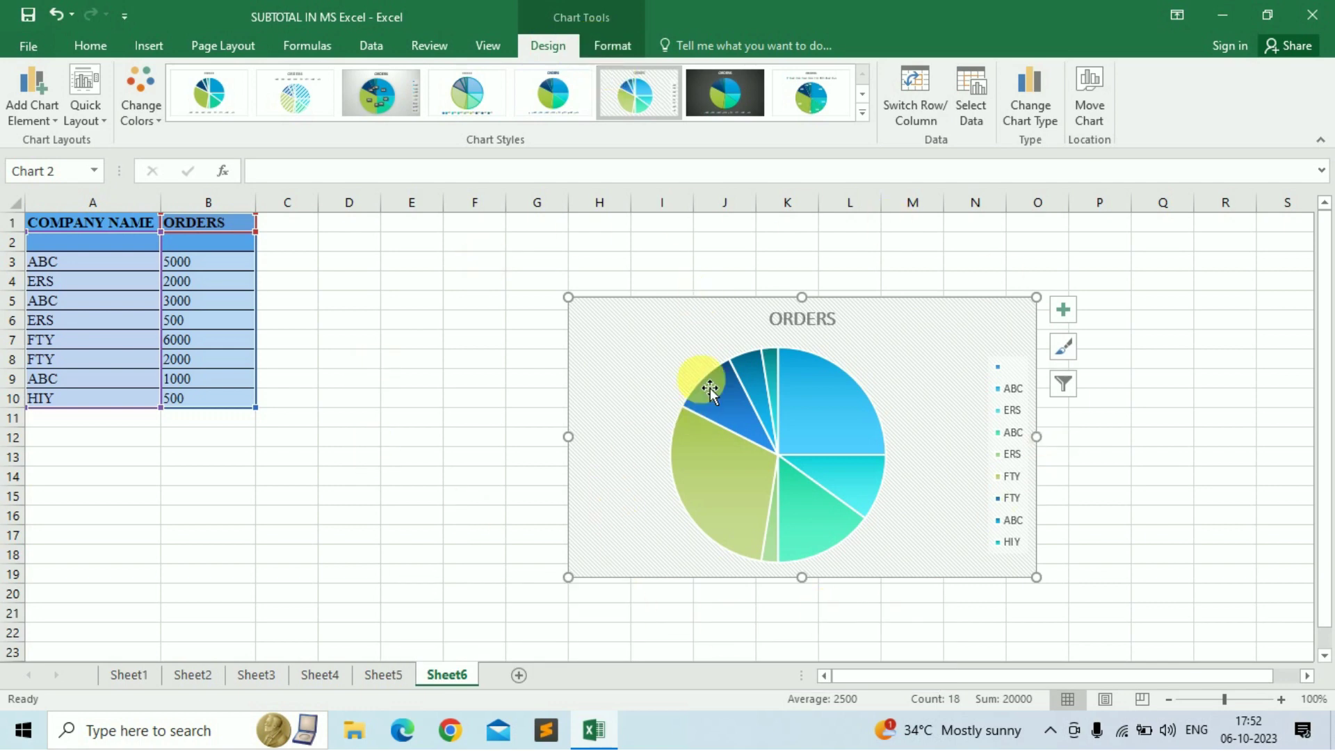
mouse_move(826, 386)
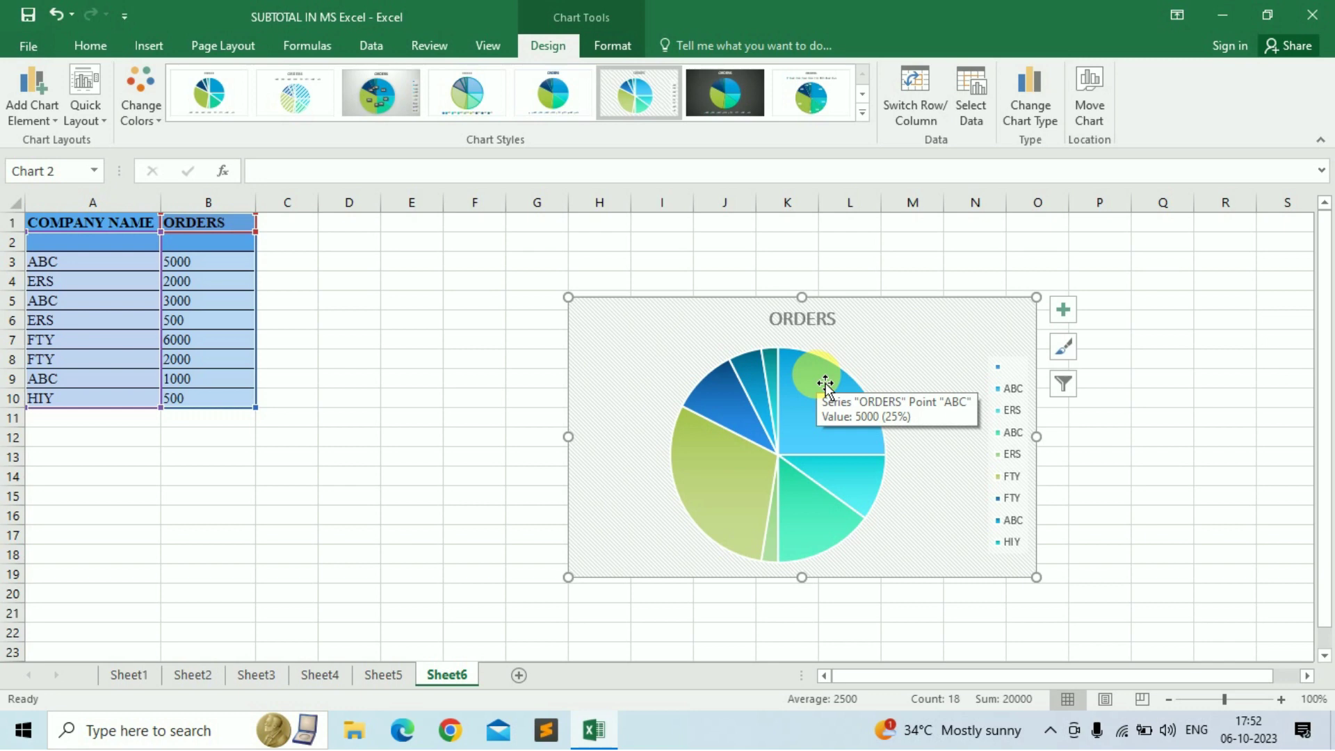
left_click(615, 45)
left_click(571, 47)
left_click(607, 43)
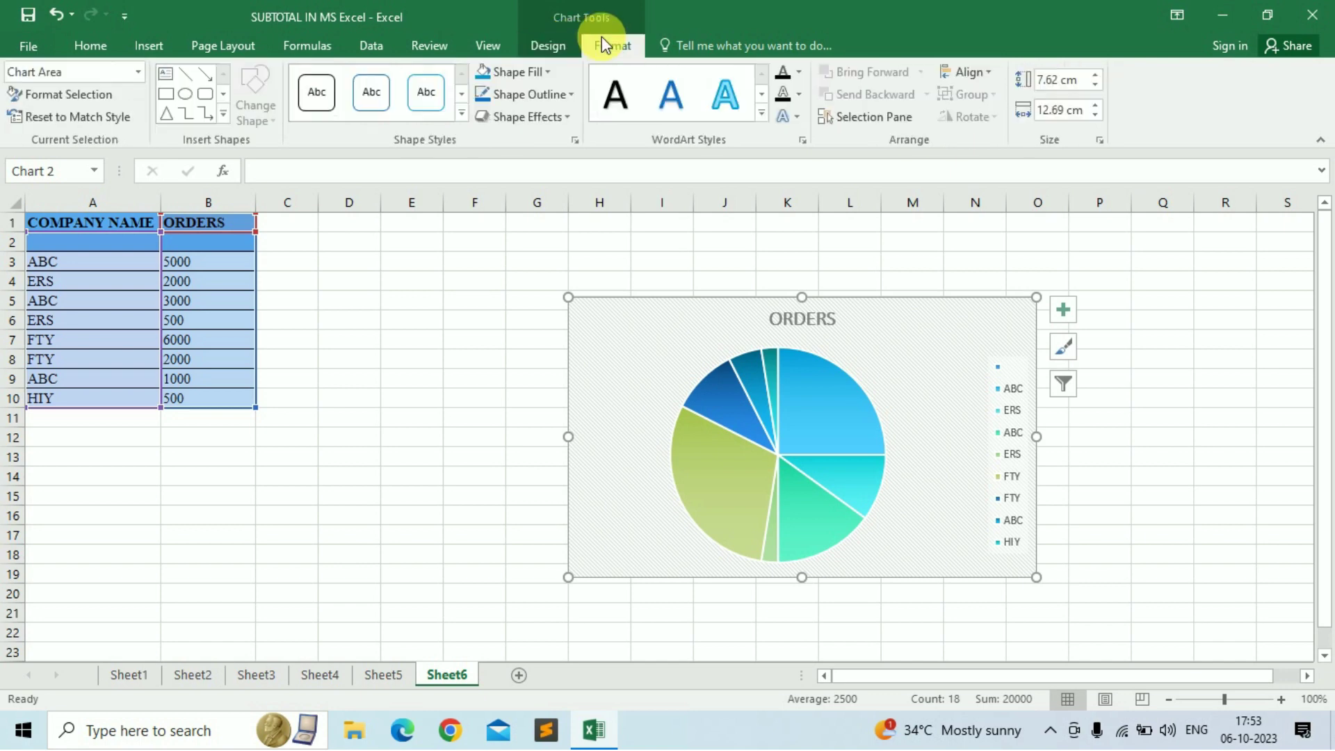
left_click(551, 47)
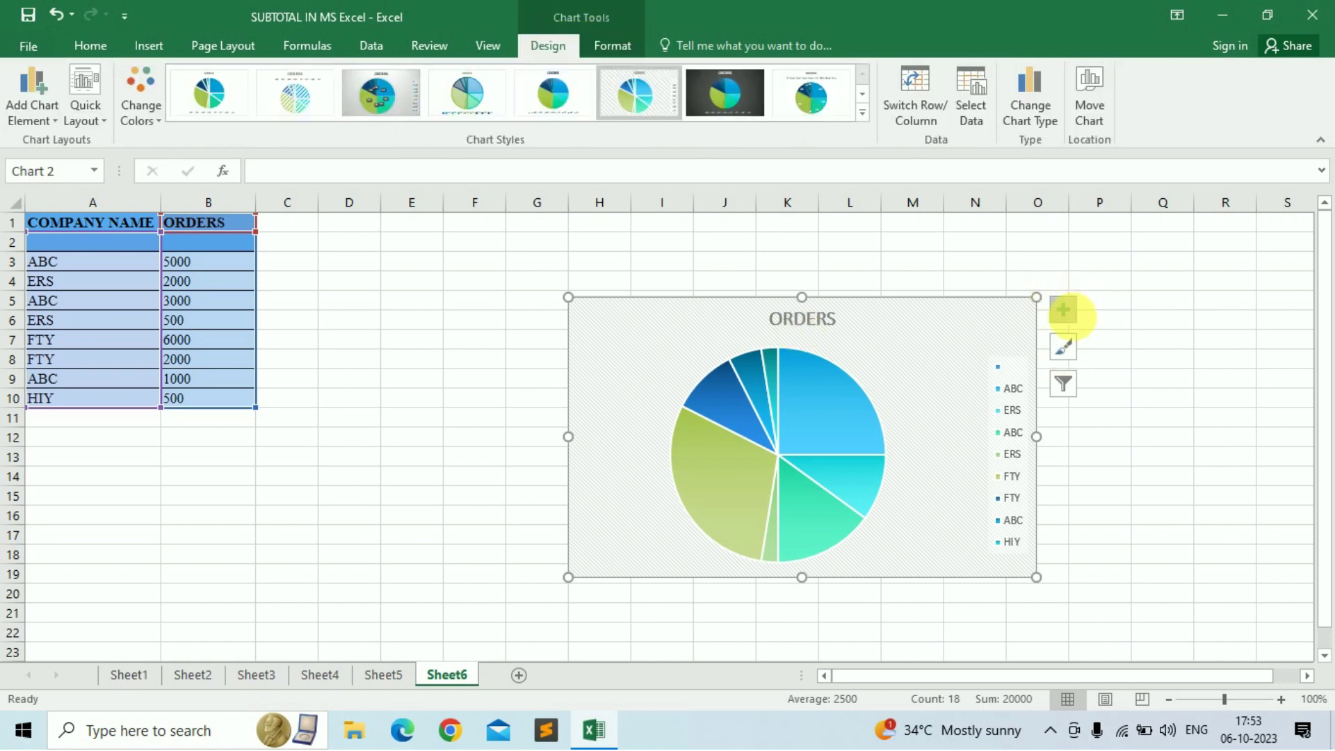
left_click(1066, 310)
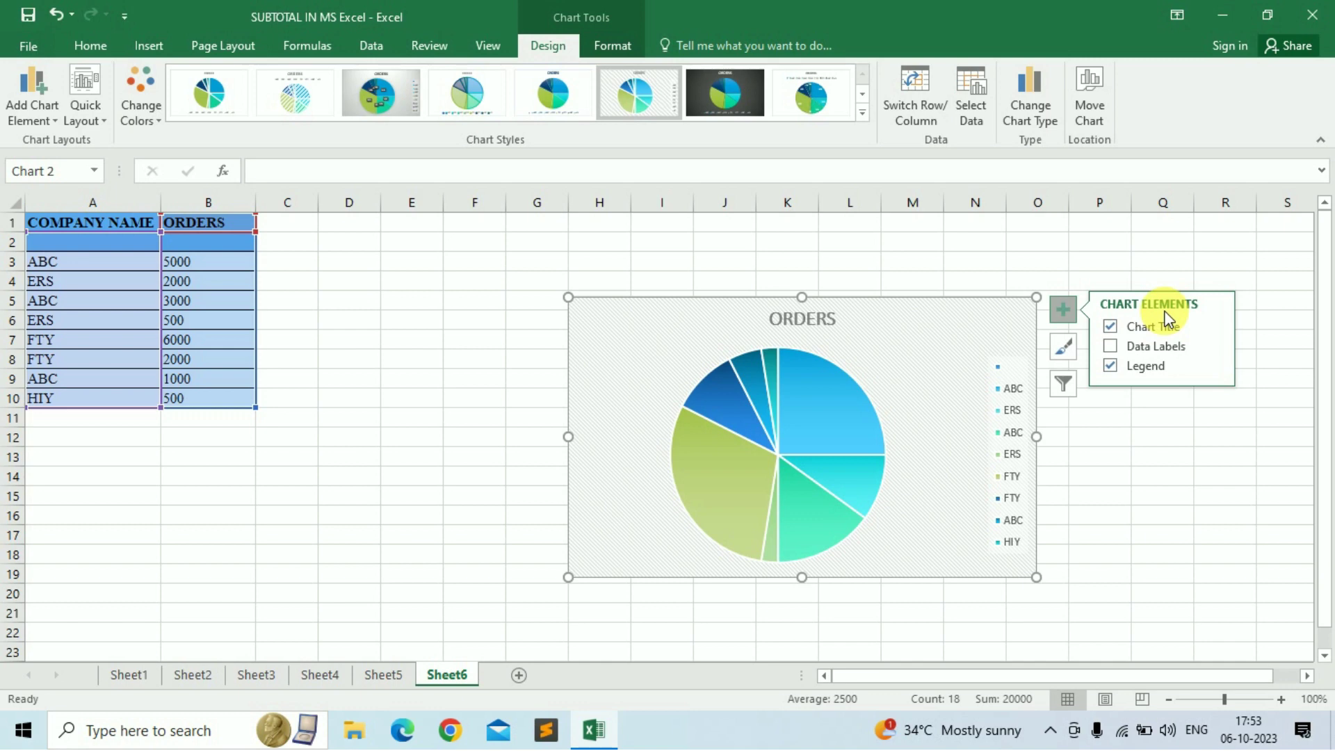
left_click(794, 417)
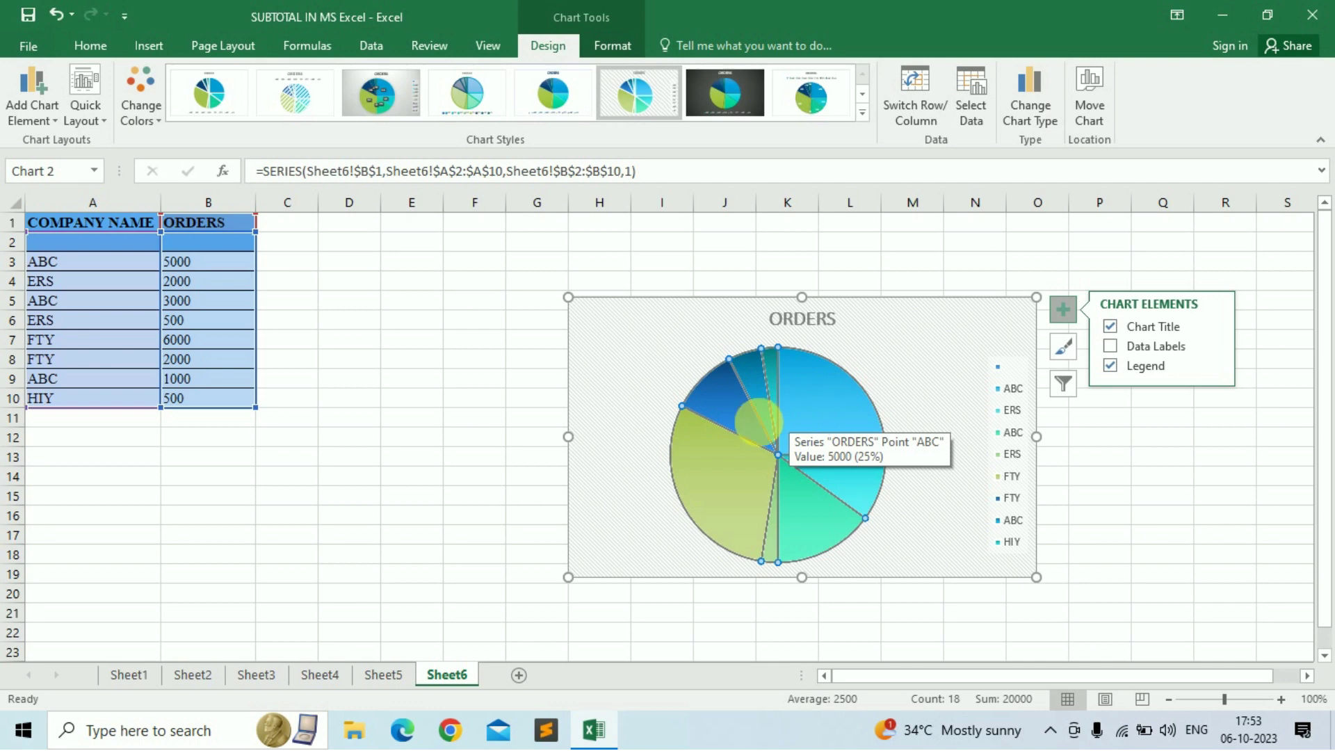
mouse_move(808, 421)
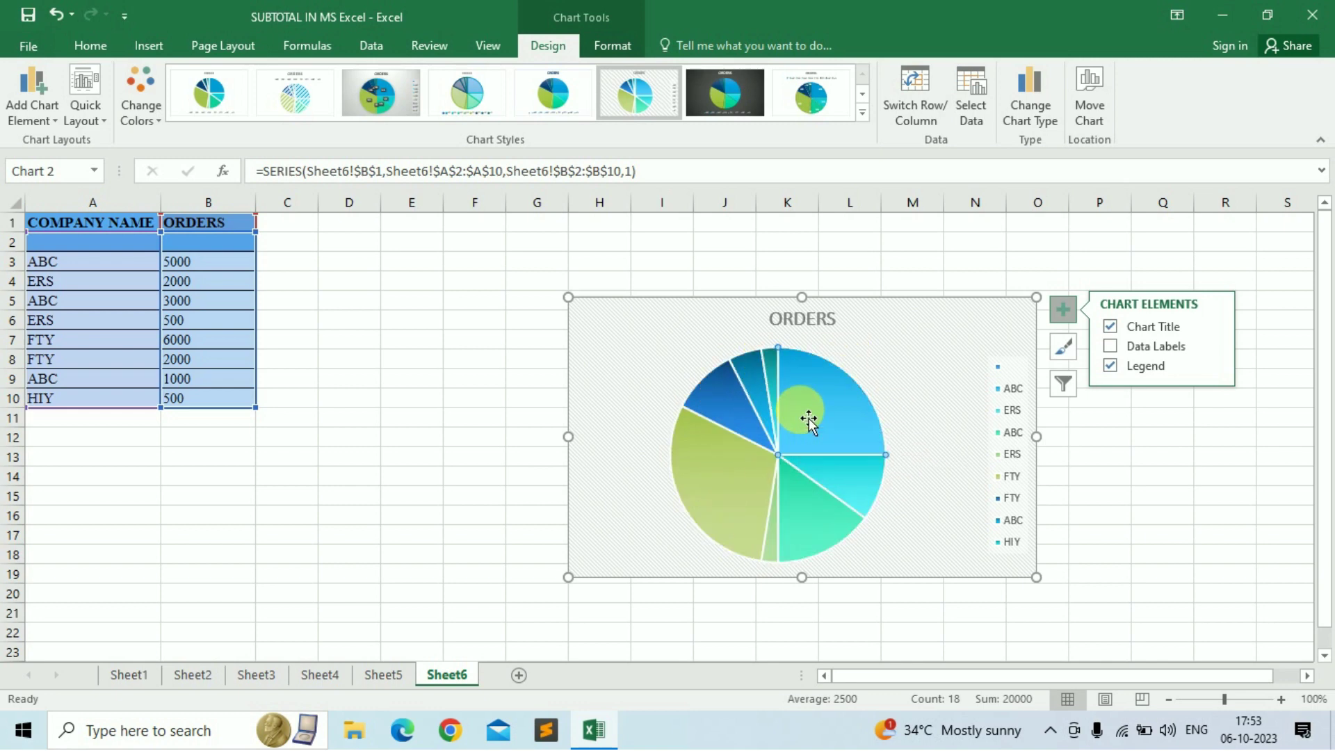
double_click(801, 412)
left_click(635, 420)
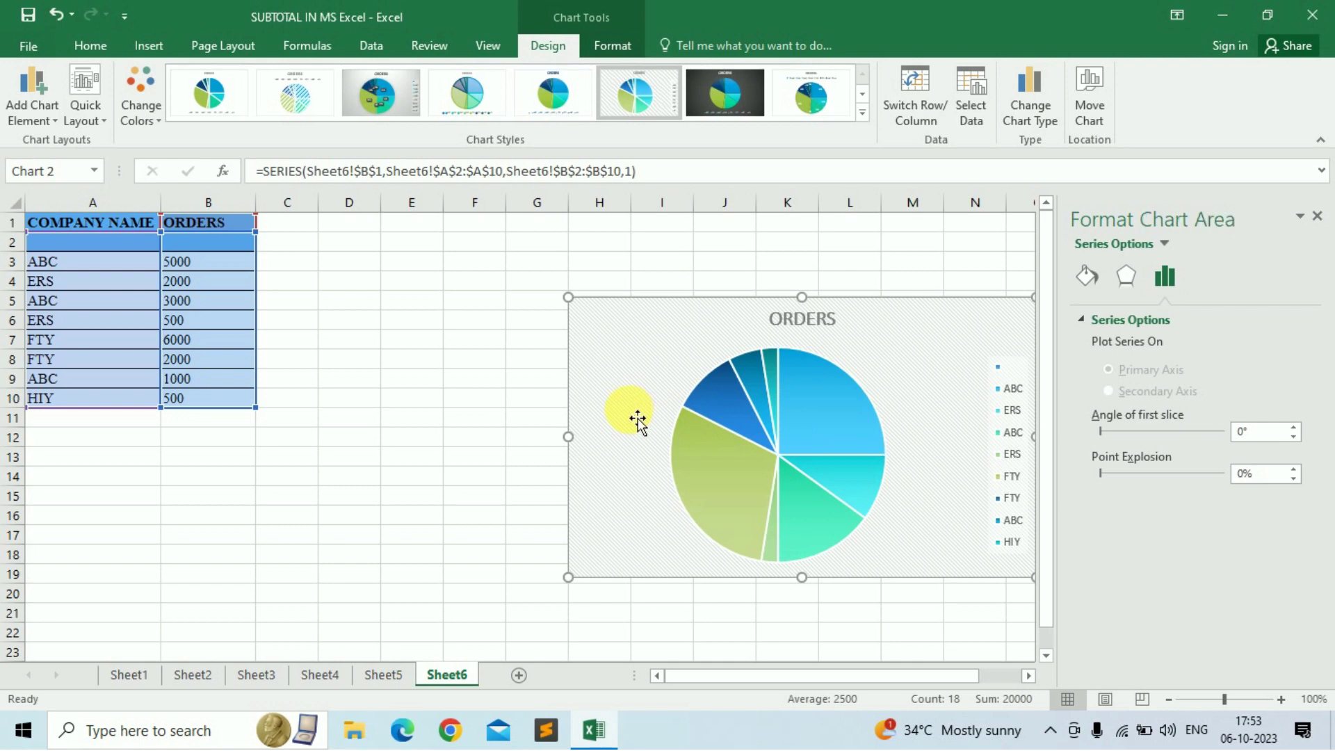
left_click(396, 437)
left_click(775, 448)
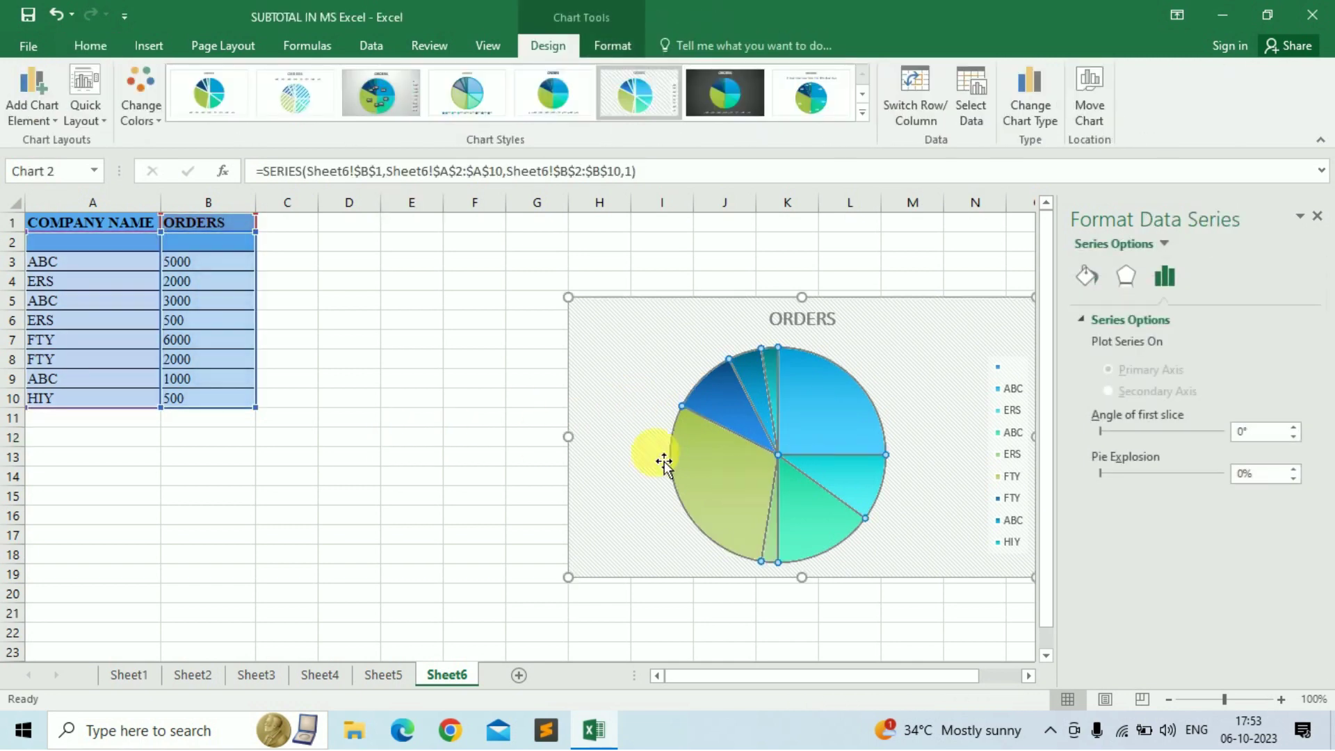
left_click_drag(1192, 214, 1332, 224)
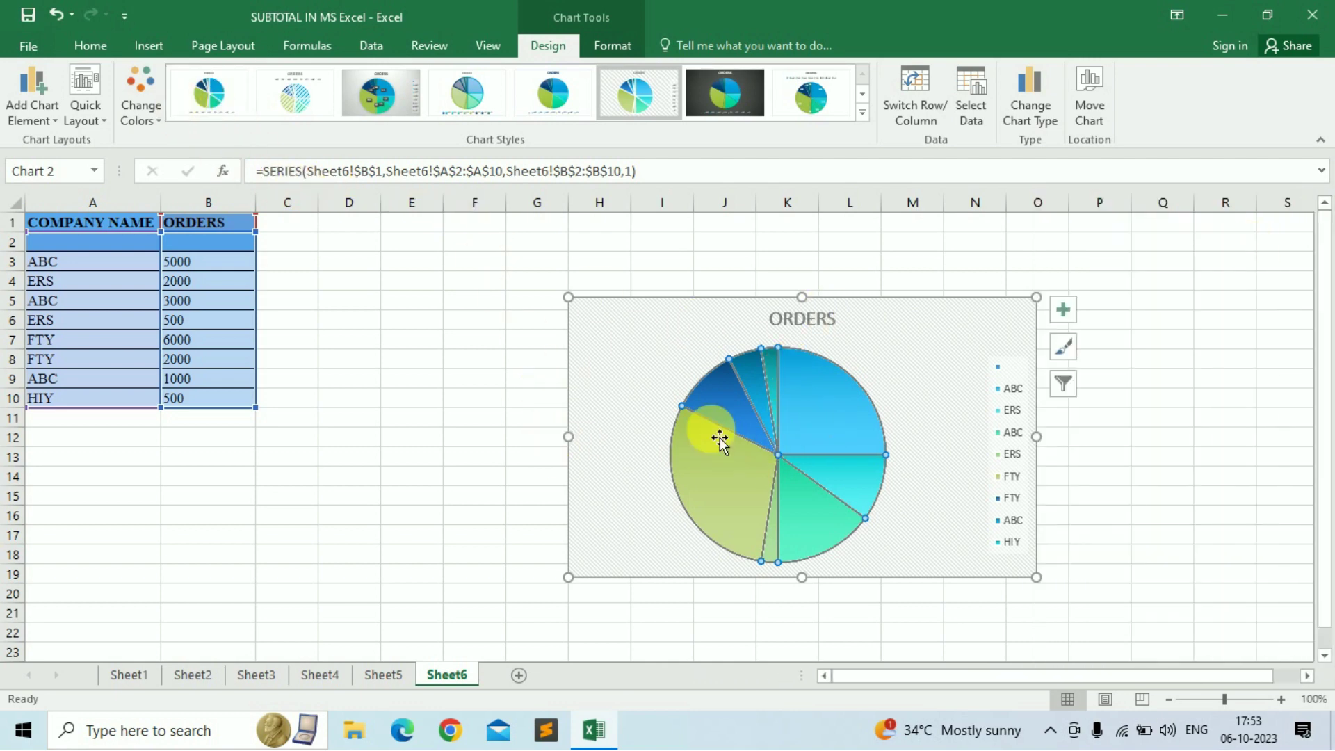
Recolour the pie chart with the first monochromatic palette, in dark to light blue
mouse_move(850, 410)
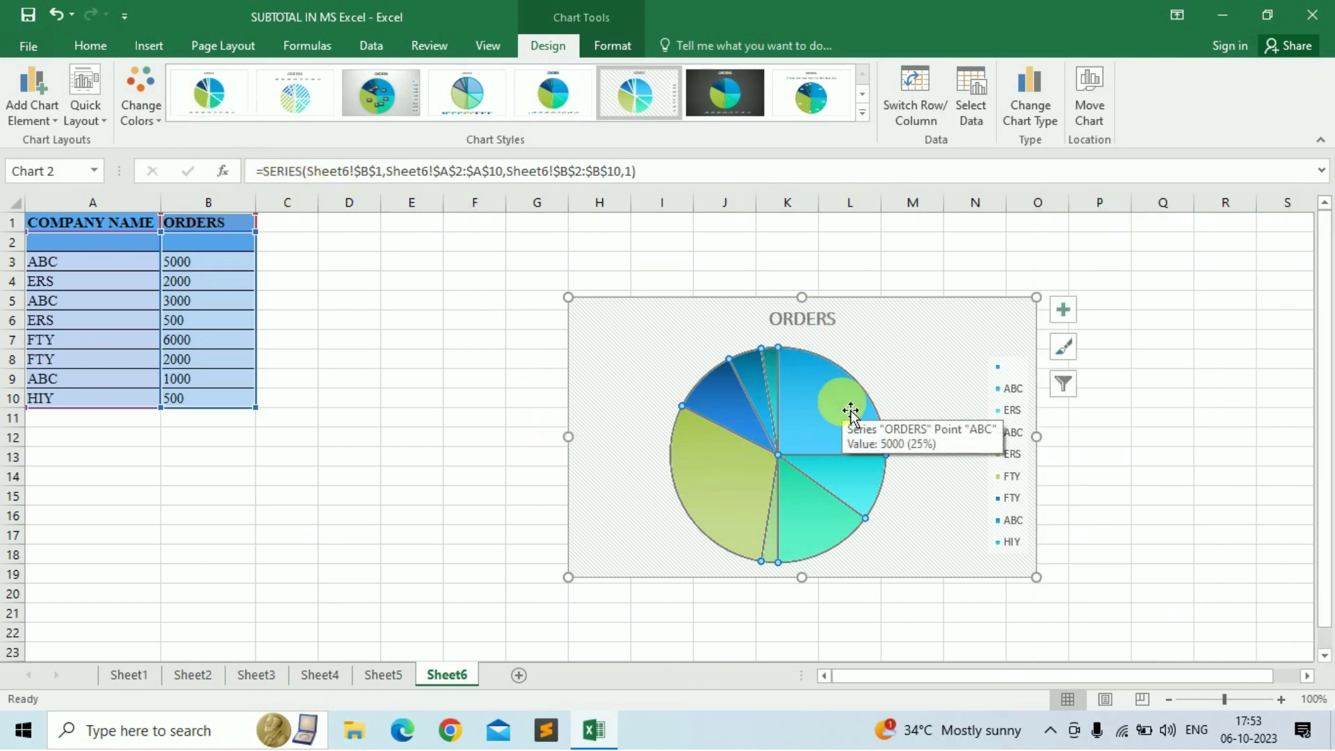
left_click(144, 126)
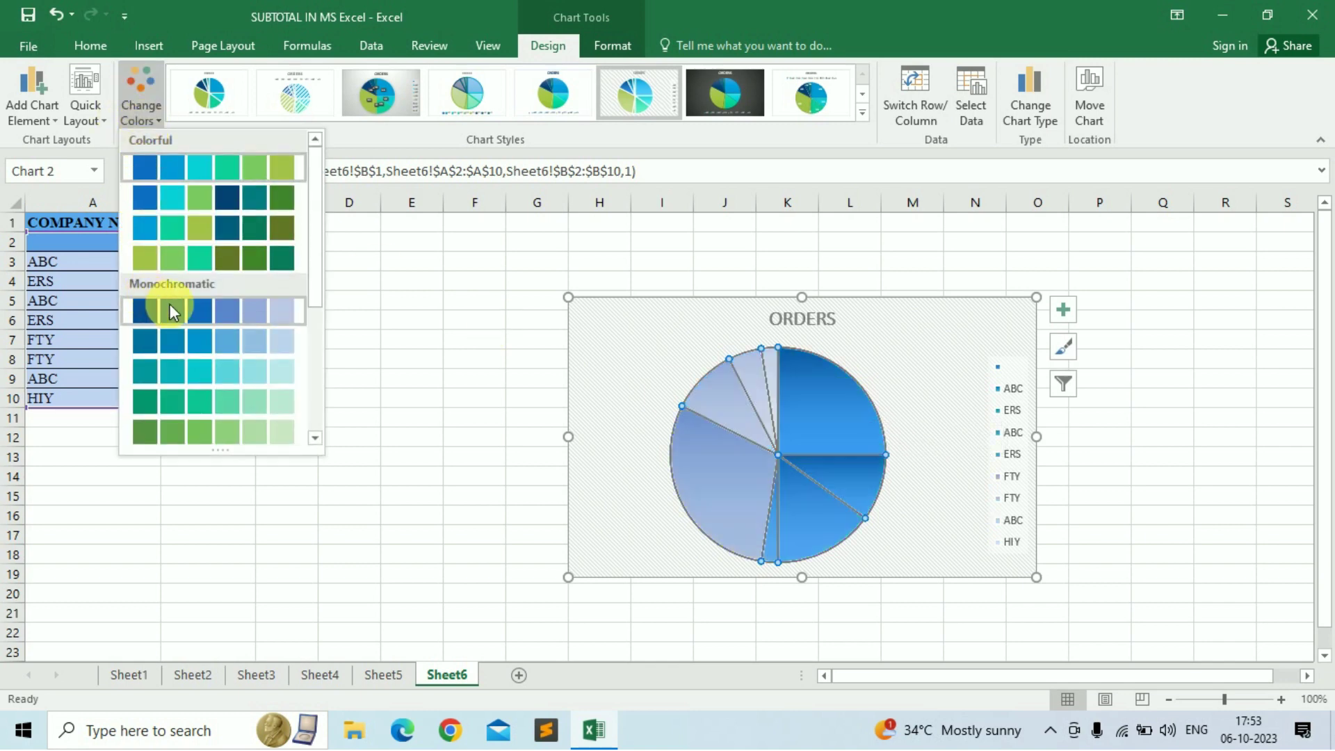
left_click(215, 306)
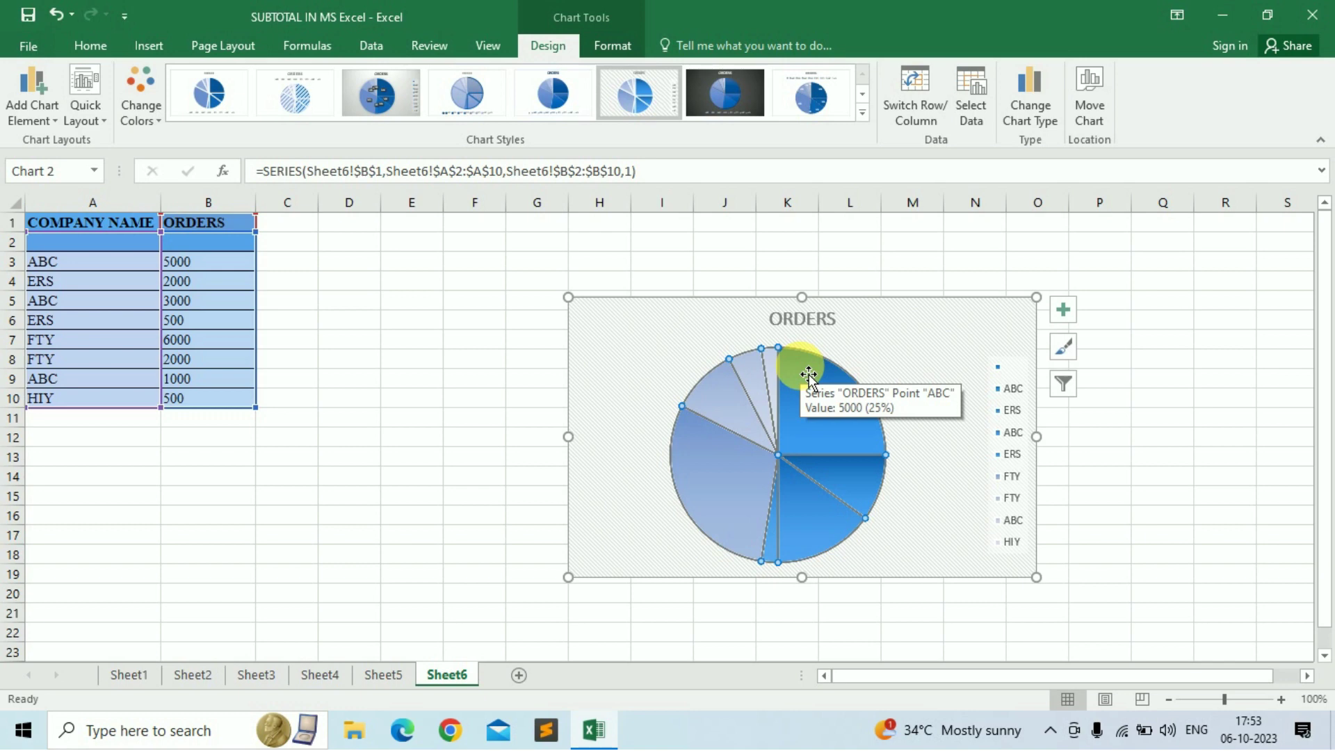
Fill only the 5000-order ABC slice of the pie with standard red
mouse_move(690, 412)
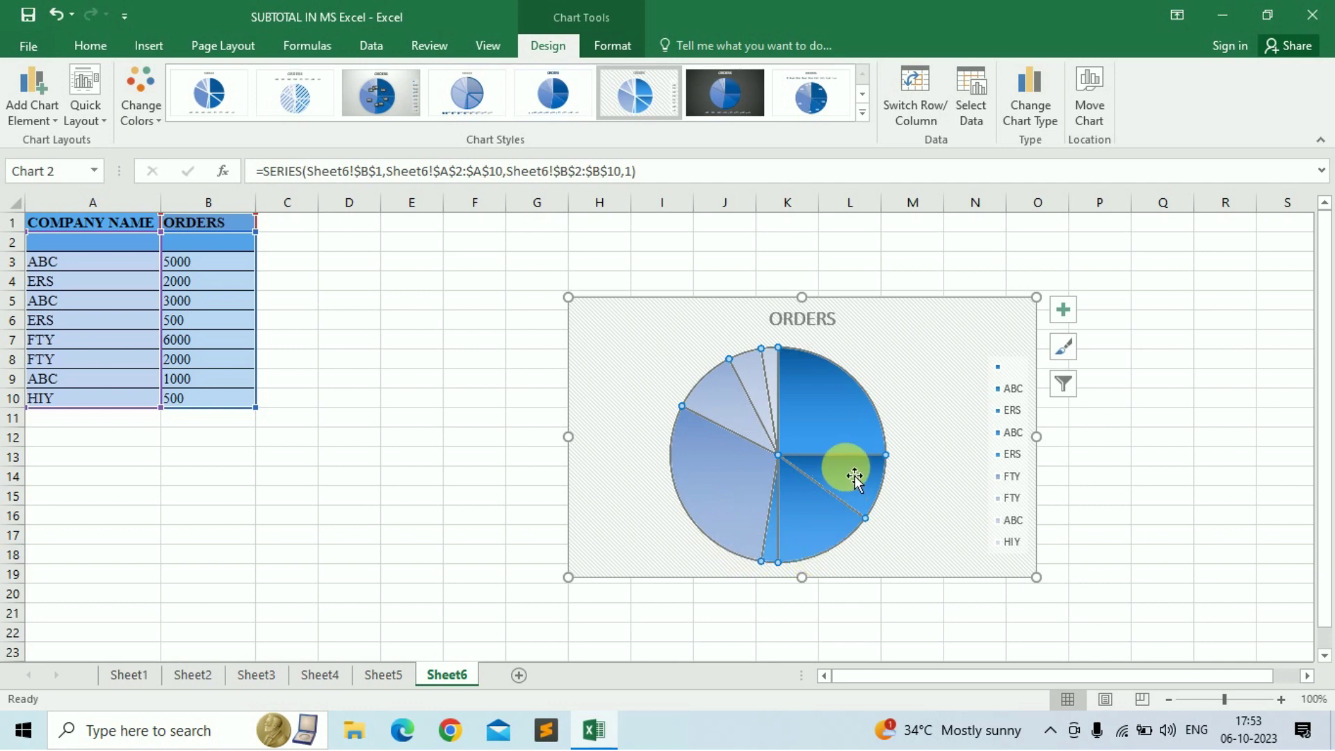
mouse_move(811, 409)
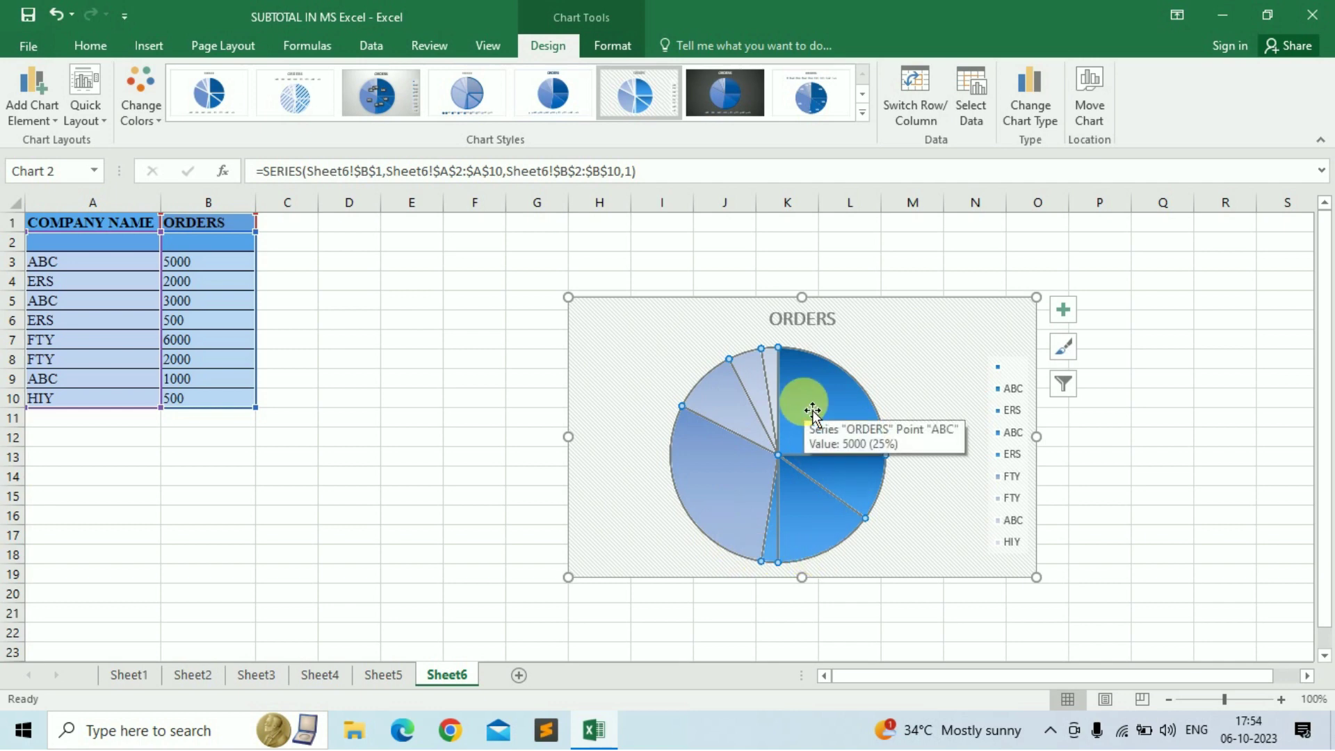
left_click(831, 401)
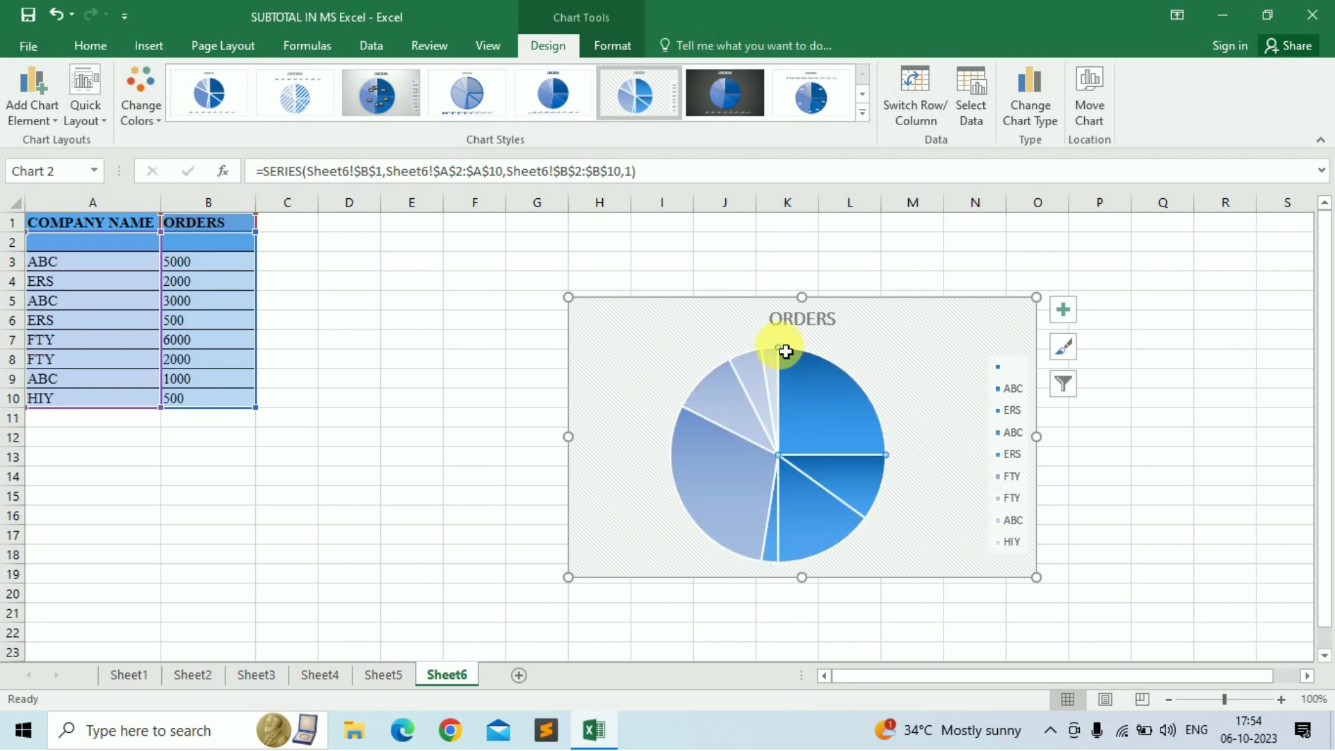
mouse_move(890, 462)
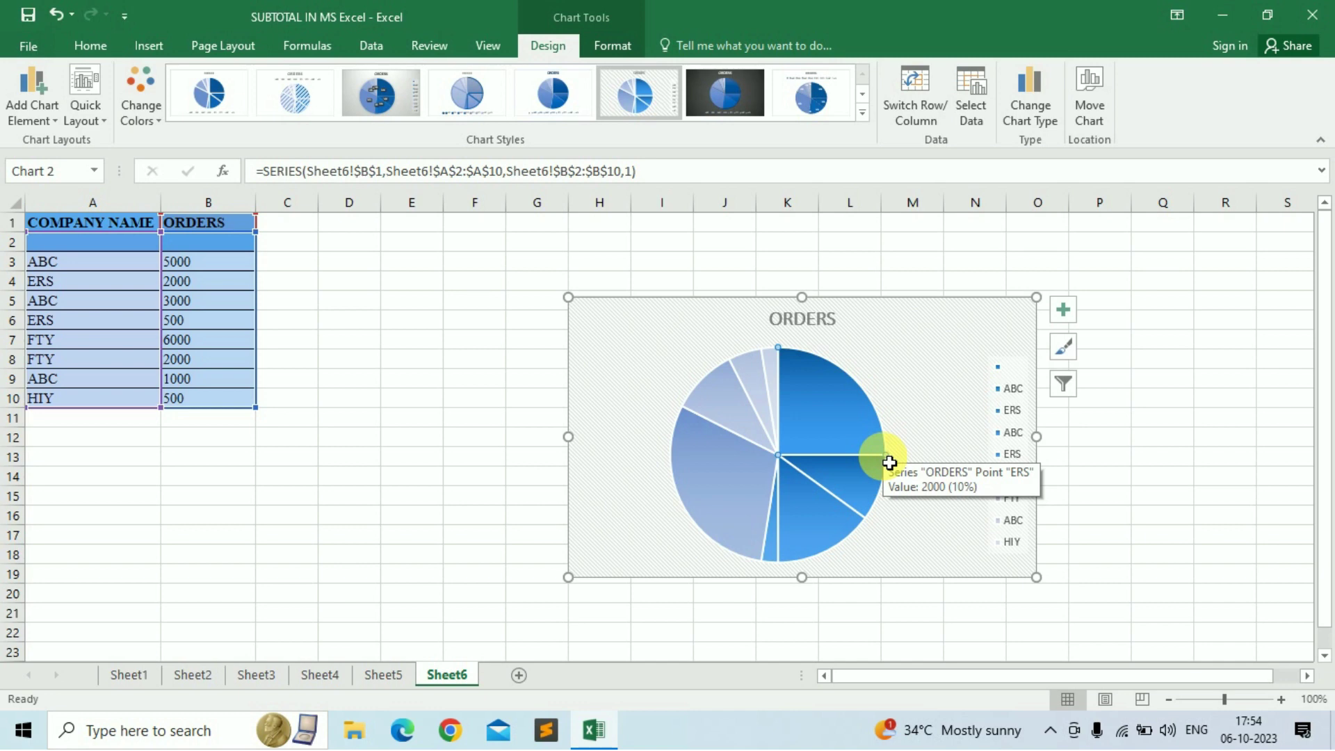
left_click(93, 46)
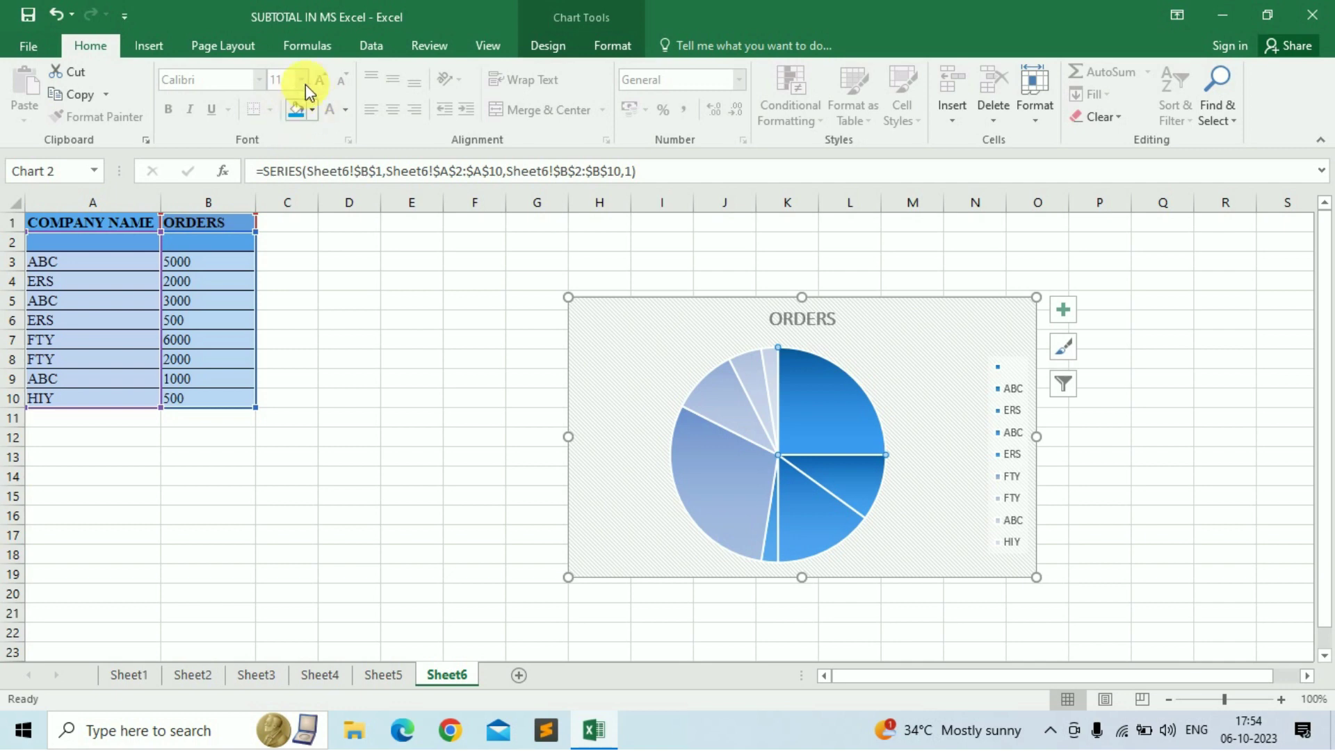
left_click(312, 110)
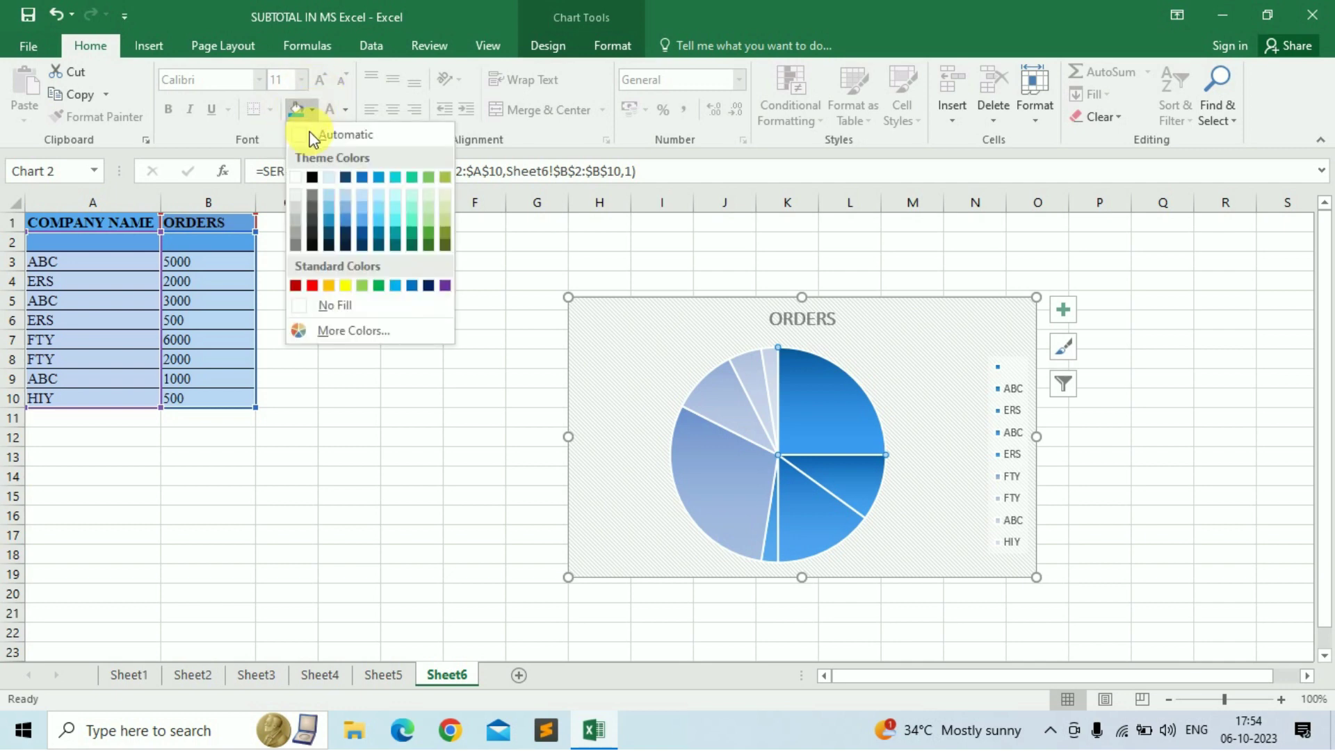
left_click(312, 285)
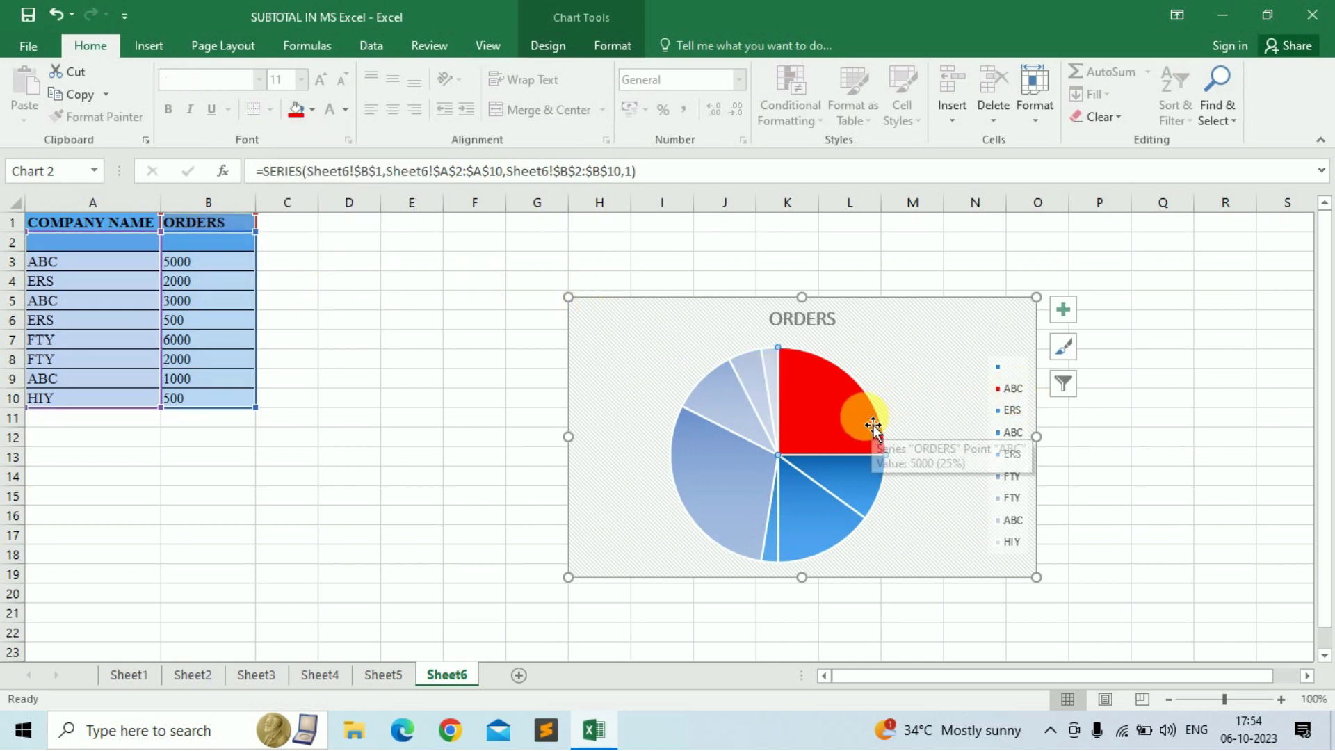
mouse_move(832, 410)
Apply the chart style with white percentage labels inside the slices and the legend below the pie
left_click(839, 475)
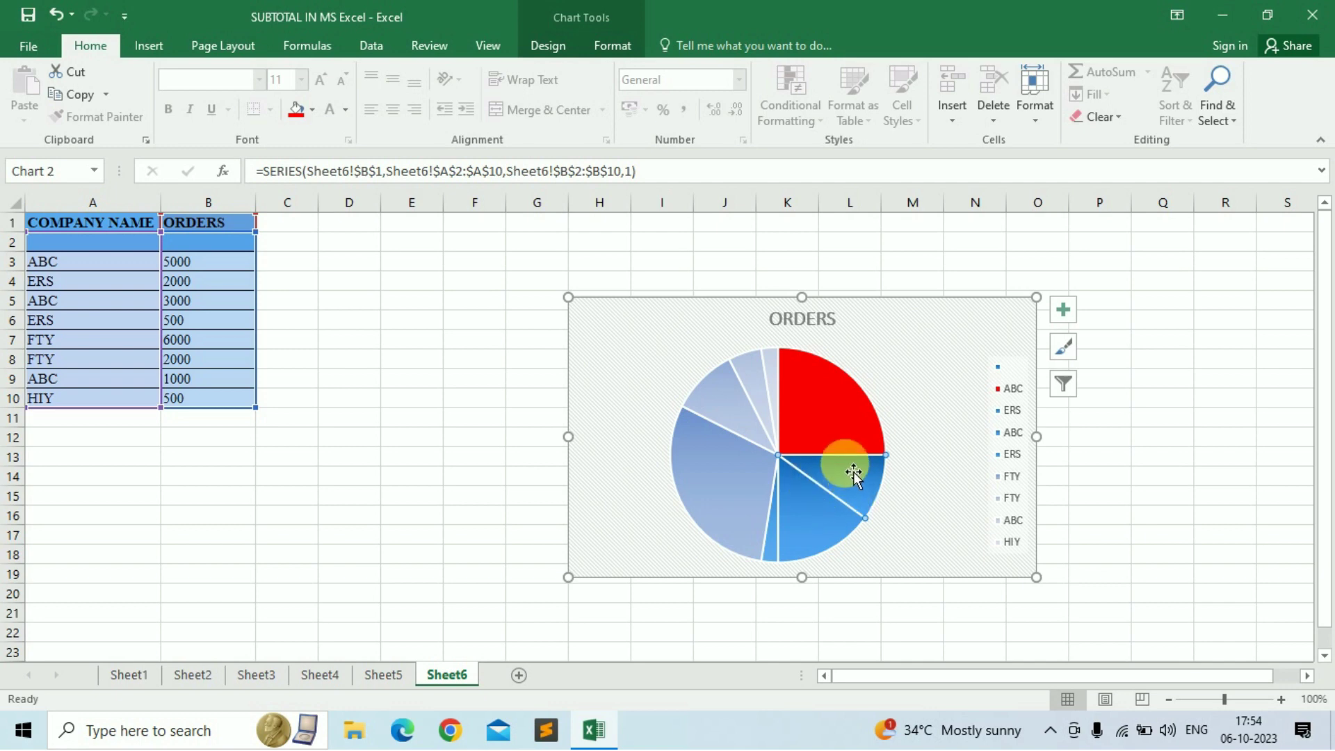
mouse_move(853, 472)
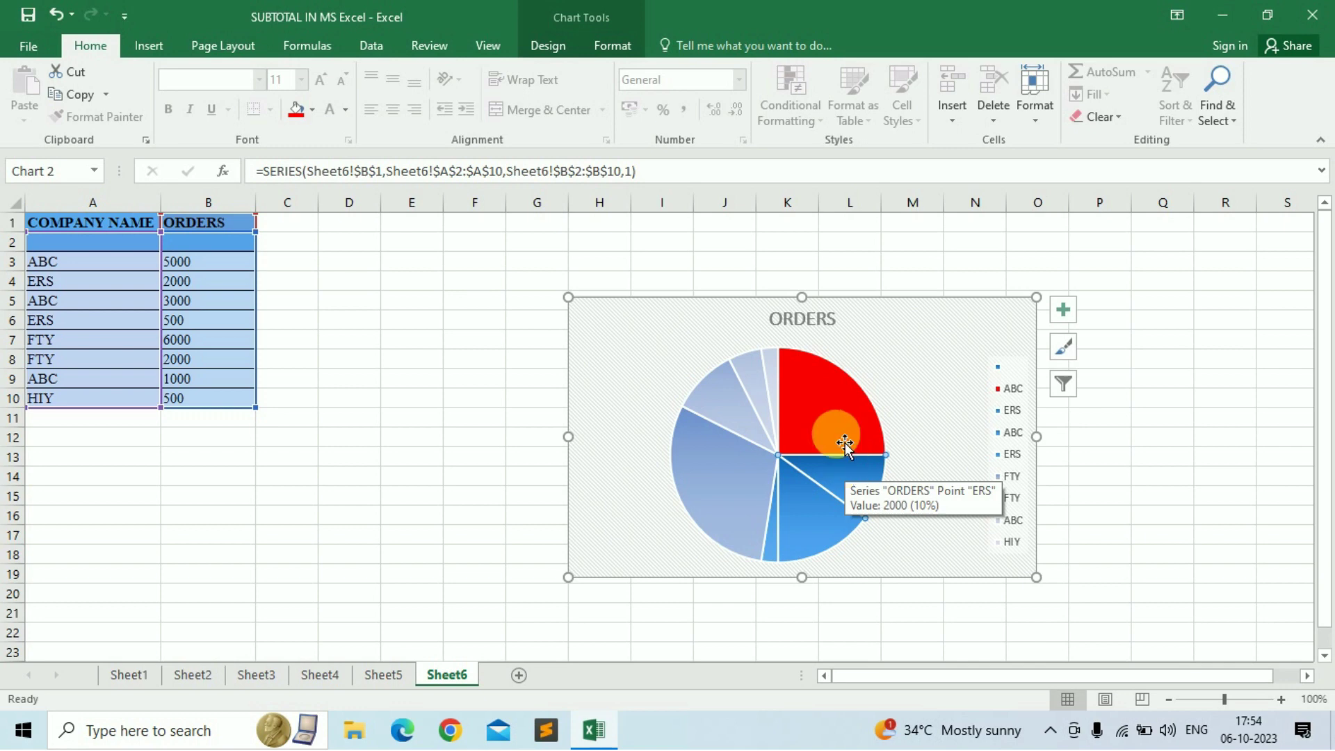
left_click(546, 49)
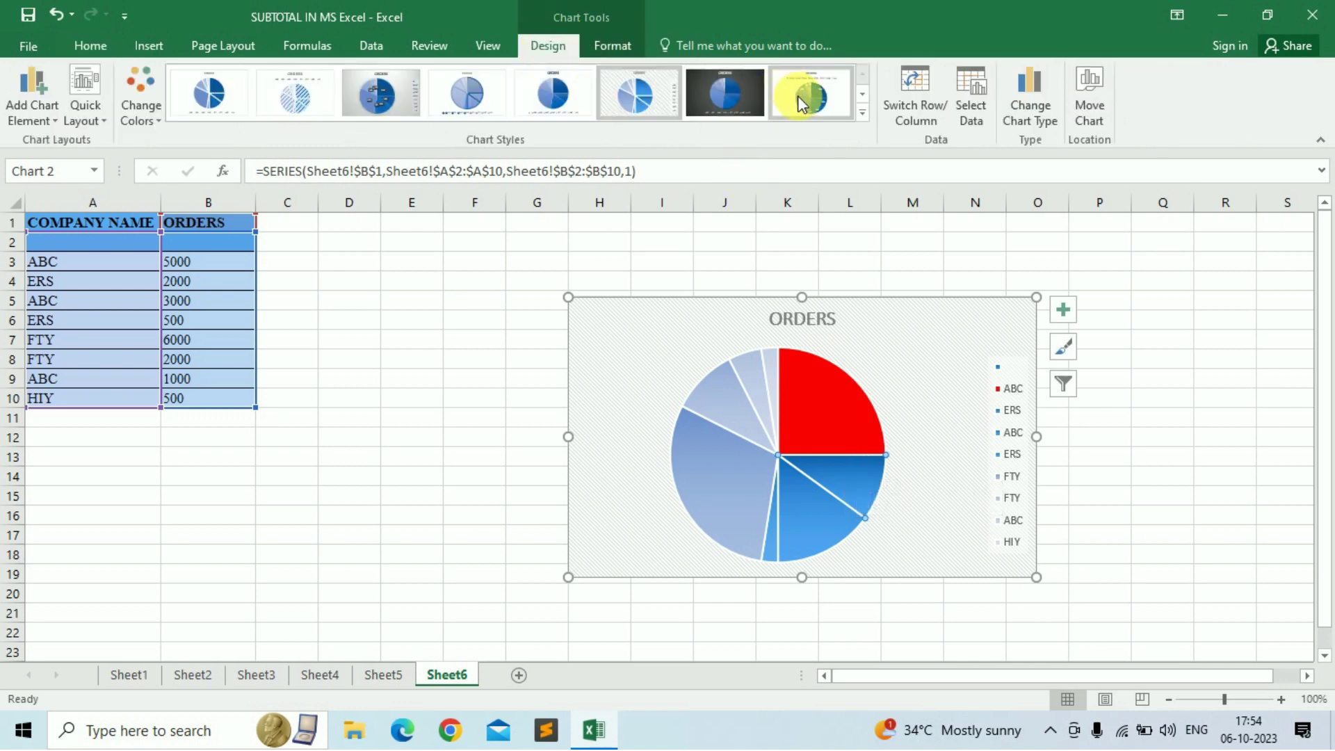
left_click(862, 112)
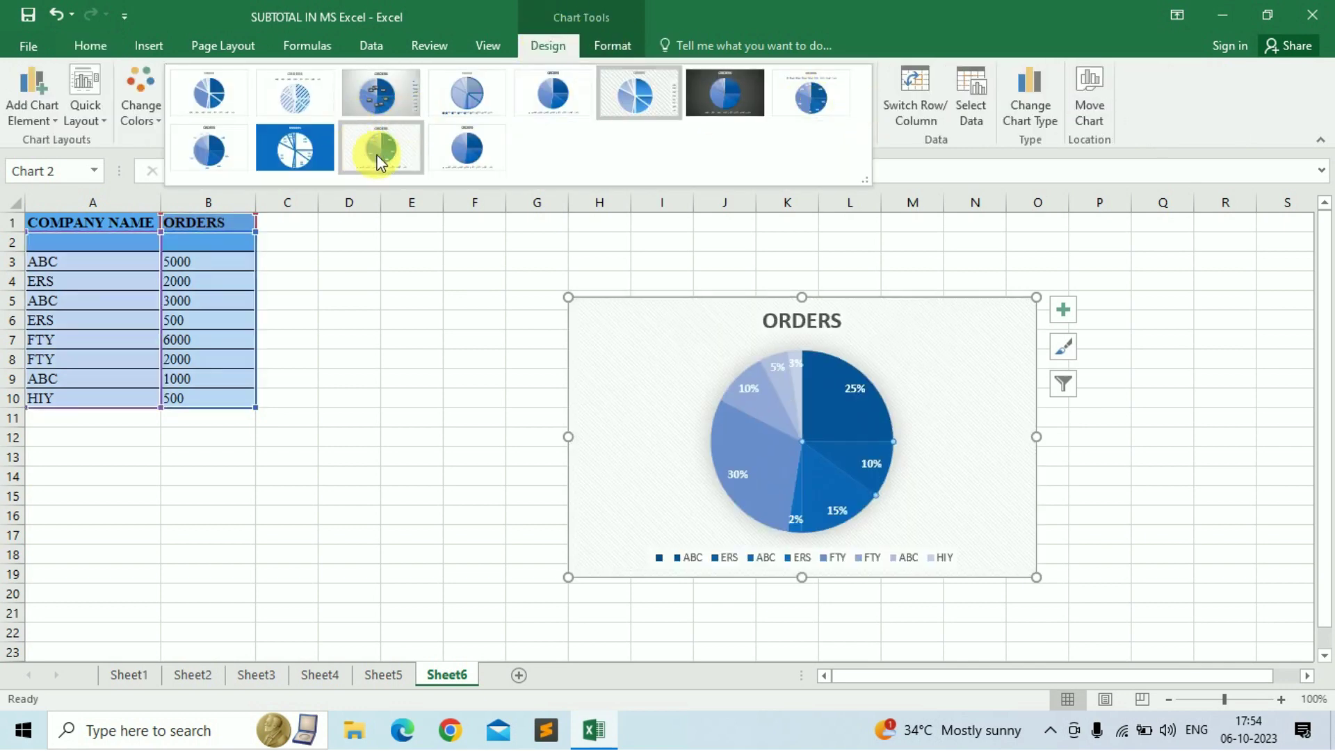
left_click(379, 148)
mouse_move(893, 424)
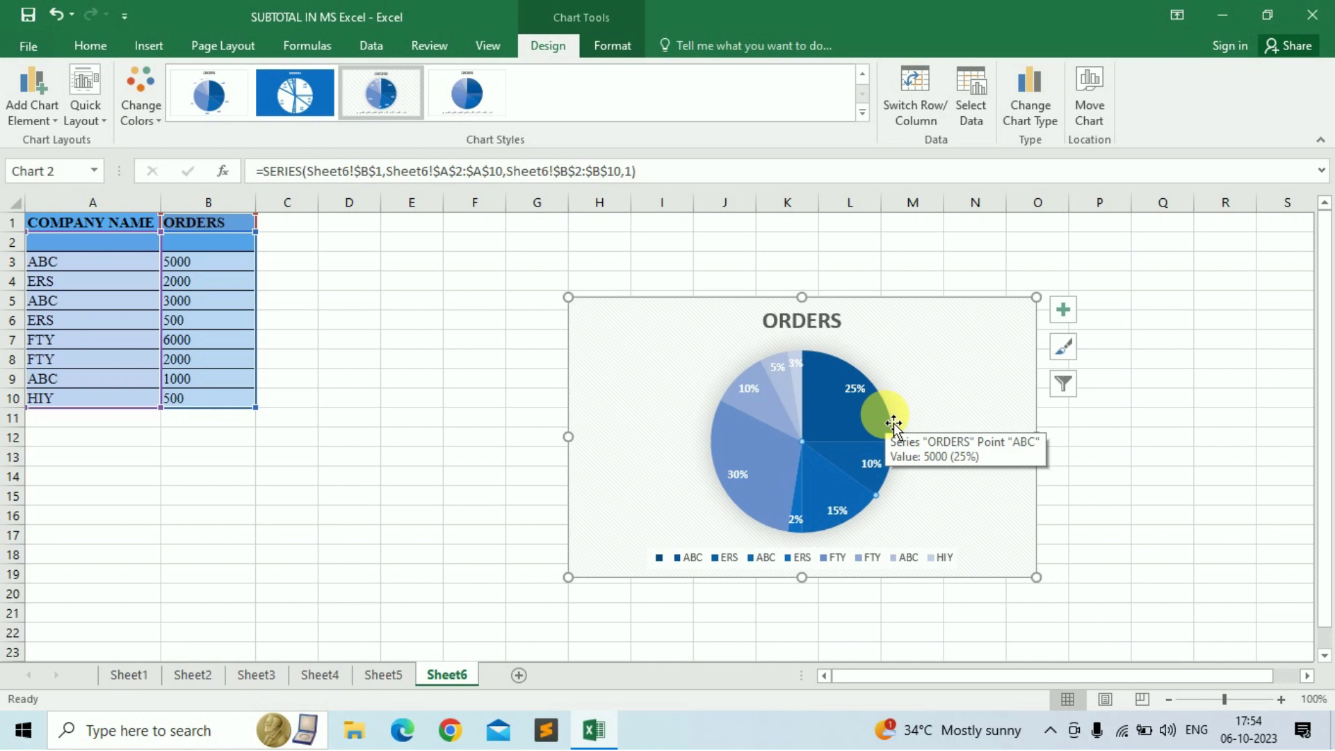
Remove the data labels from the 2000-order ERS slice and the 5000-order ABC slice
left_click(1063, 310)
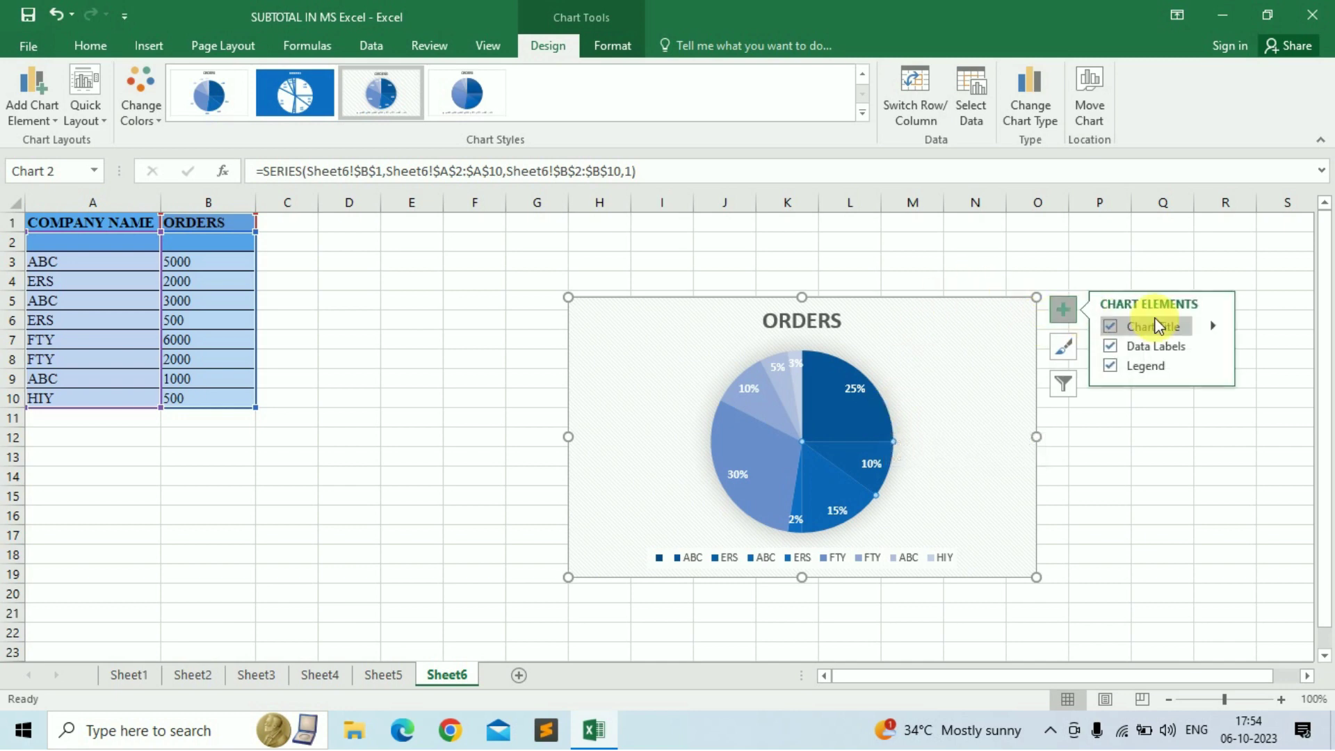
left_click(1142, 345)
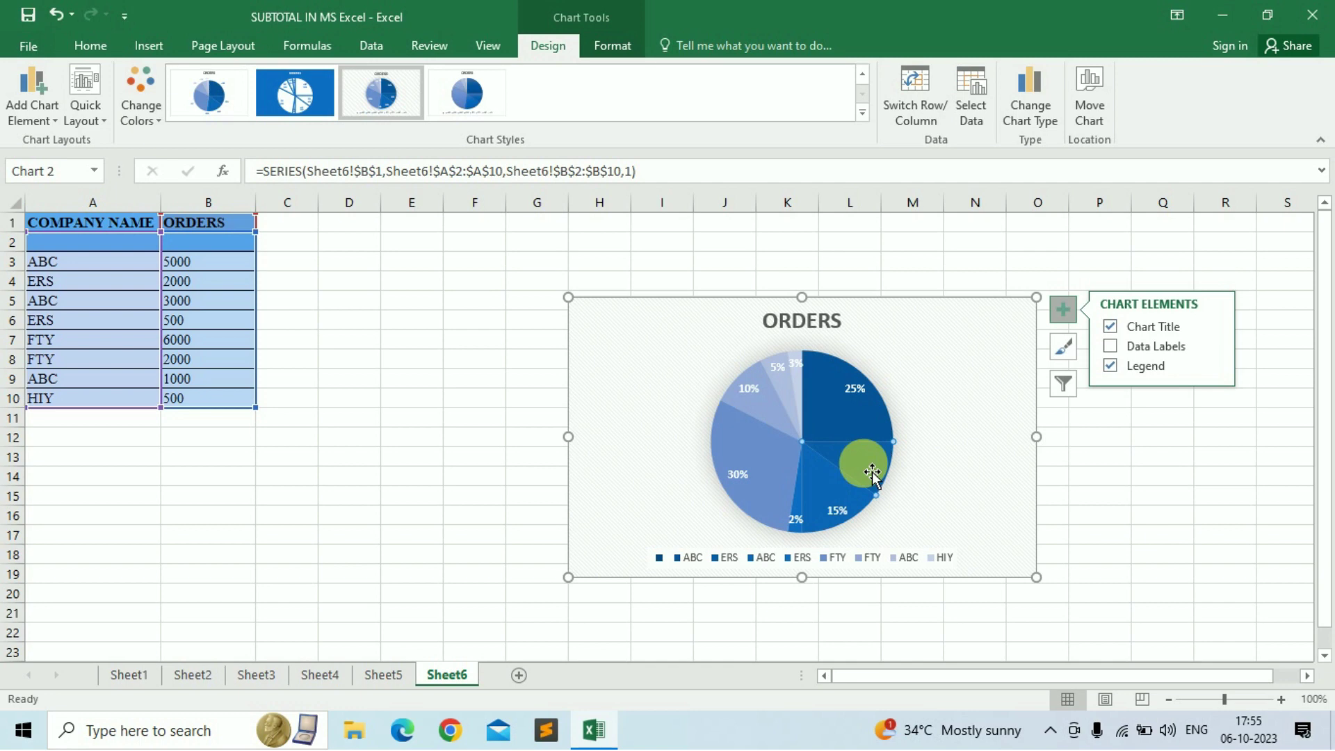
left_click(837, 410)
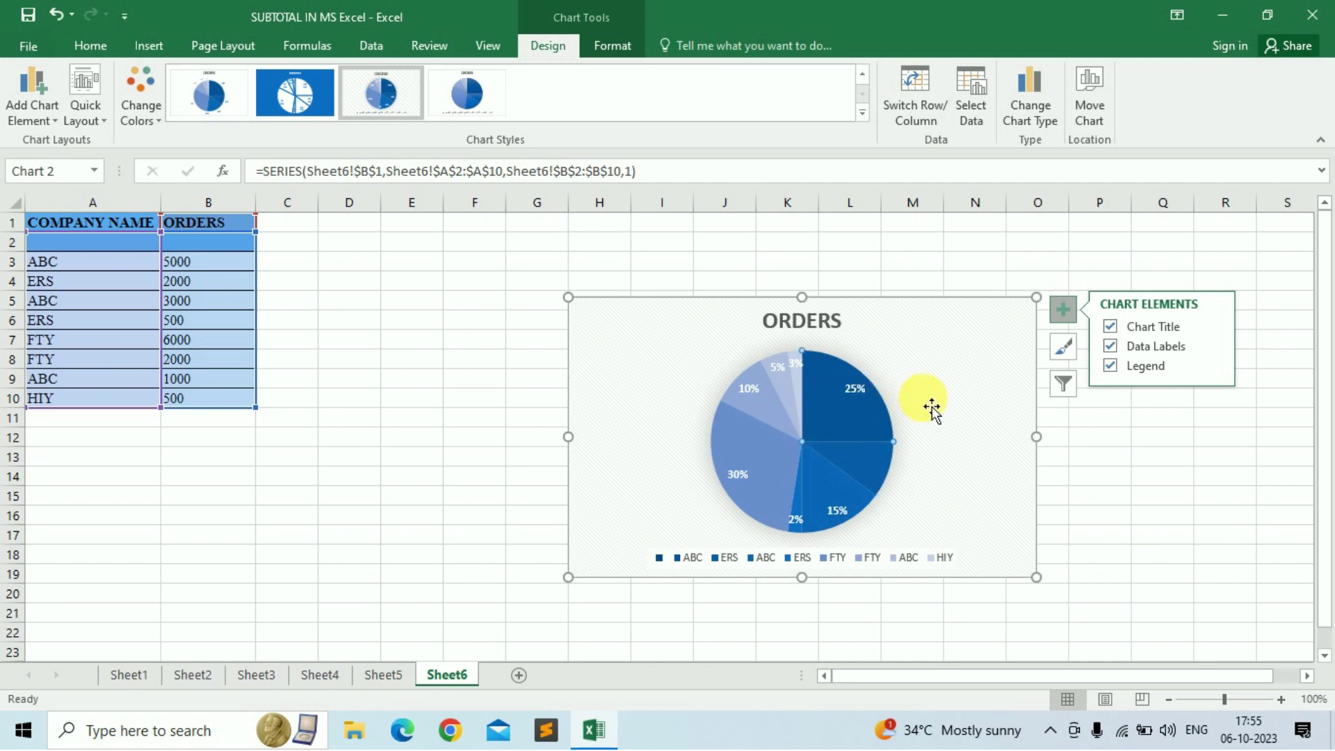
left_click(1110, 351)
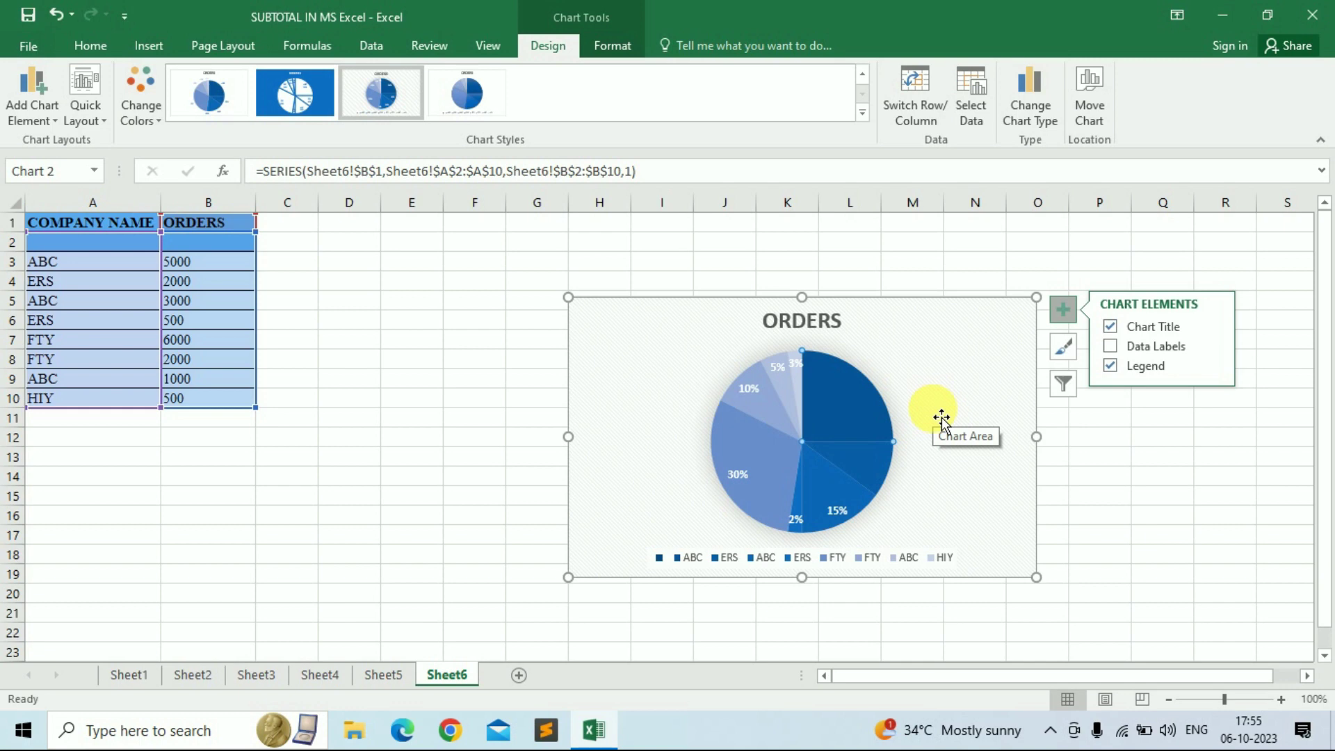
Toggle the chart title off and back on, and give it a solid blue fill
left_click(1111, 327)
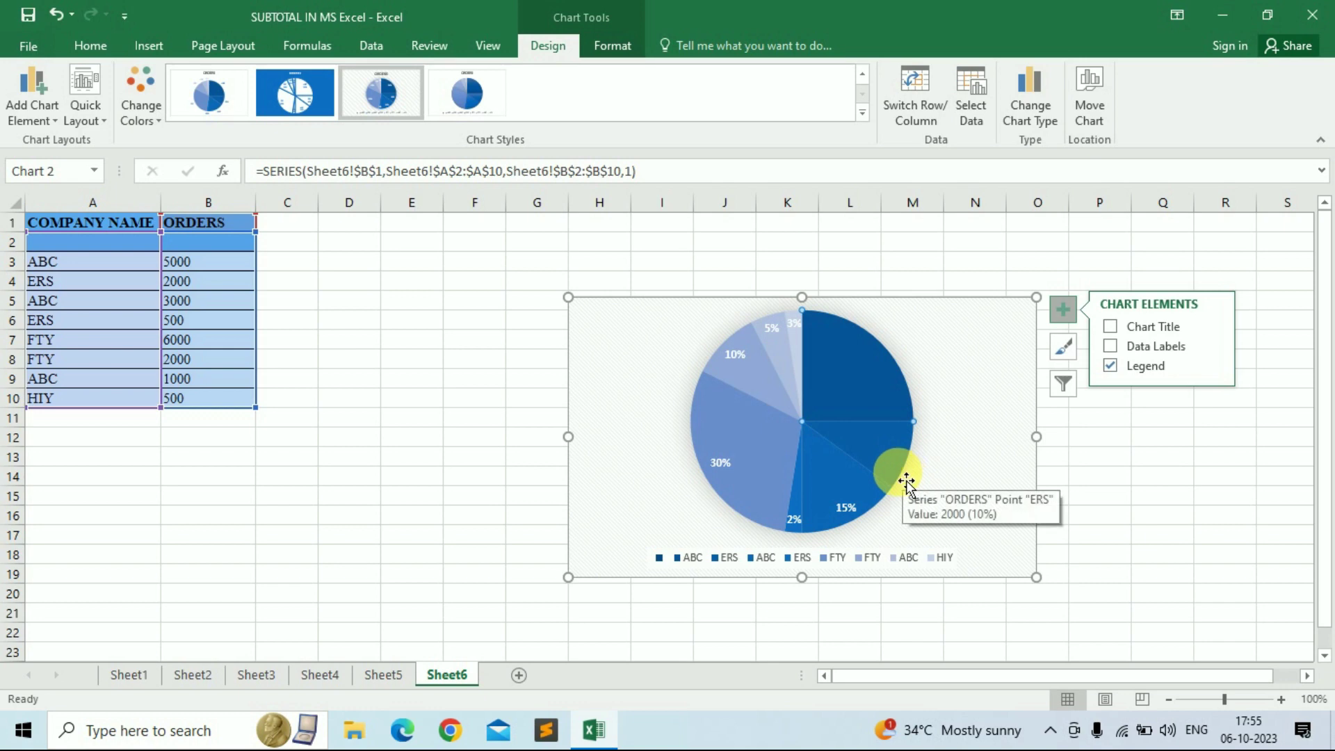
left_click(1111, 327)
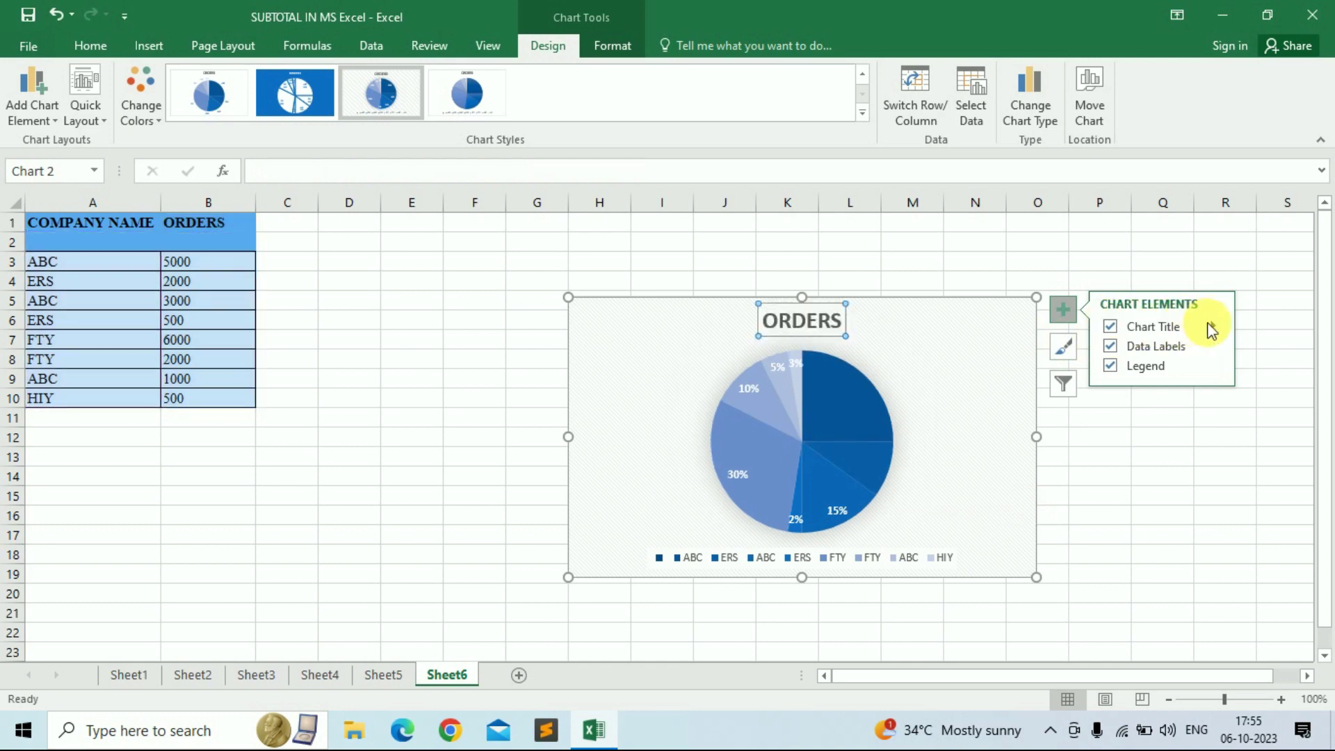
left_click(1211, 327)
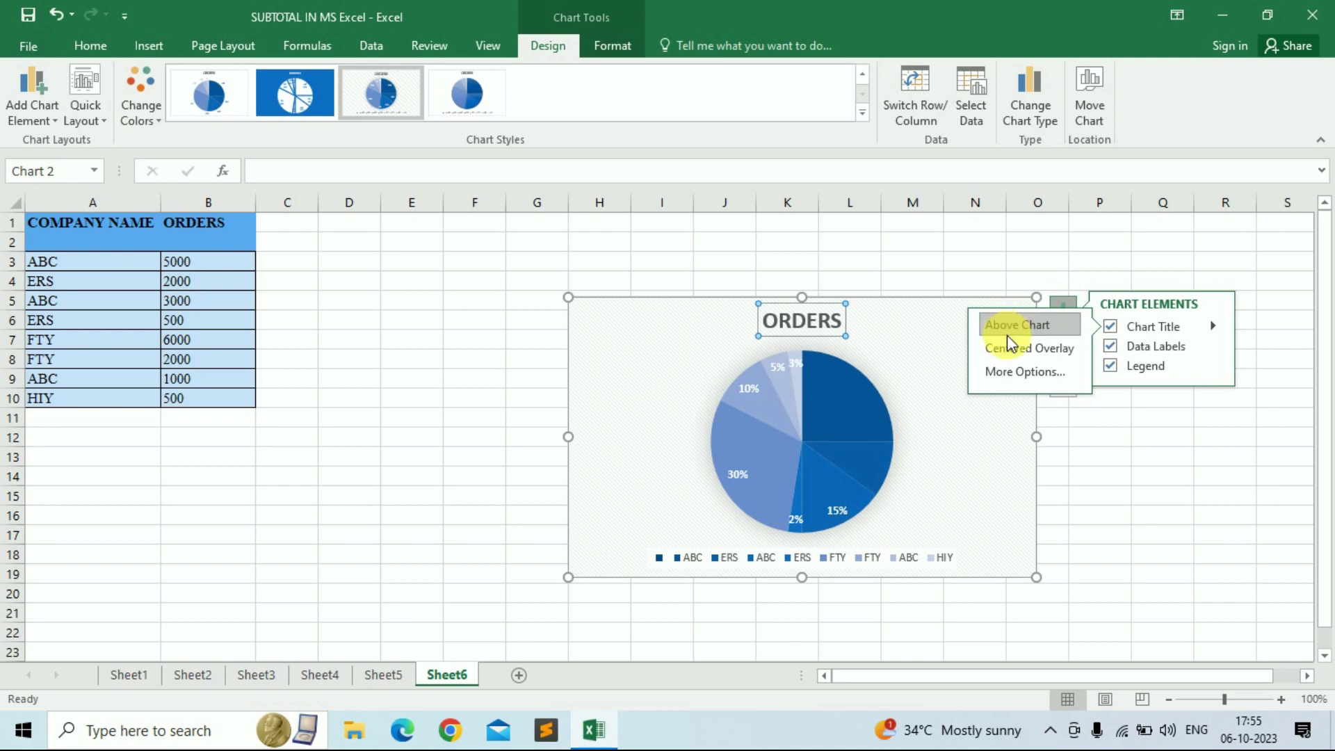
left_click(1011, 373)
left_click(1099, 319)
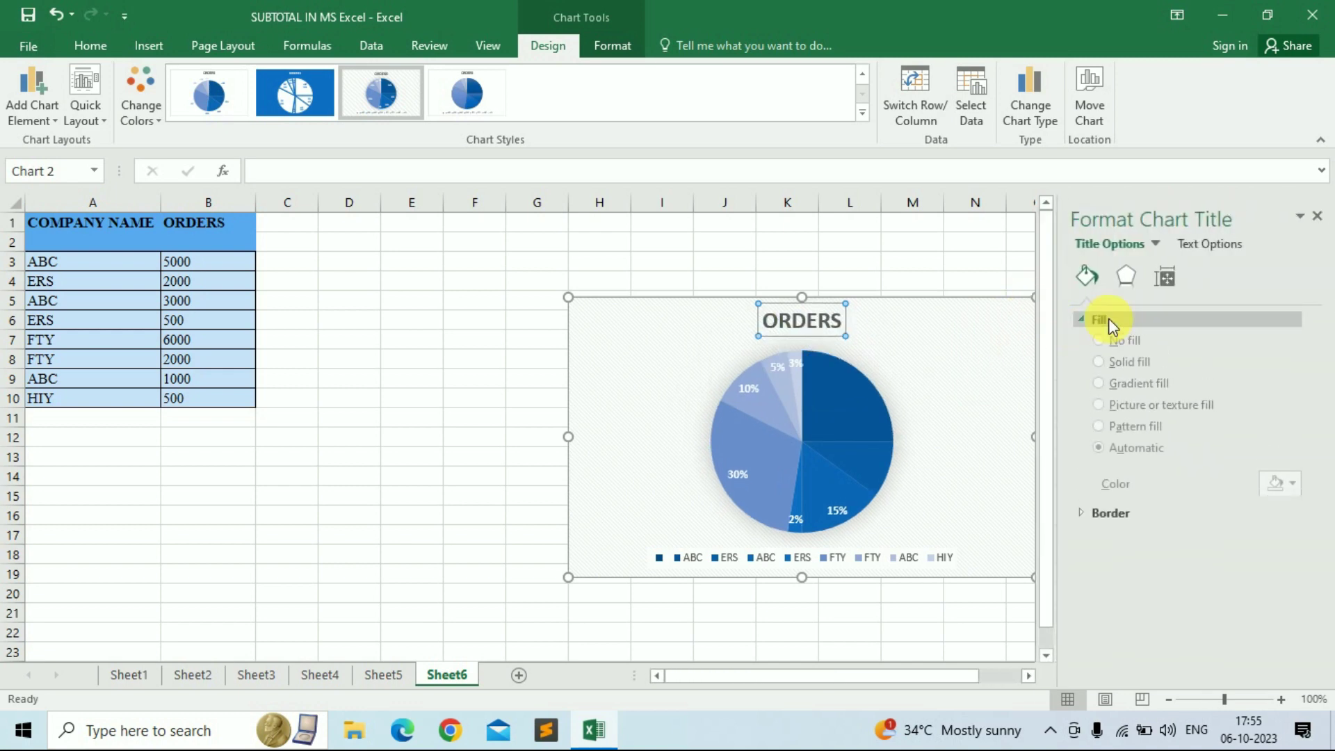
left_click(1098, 370)
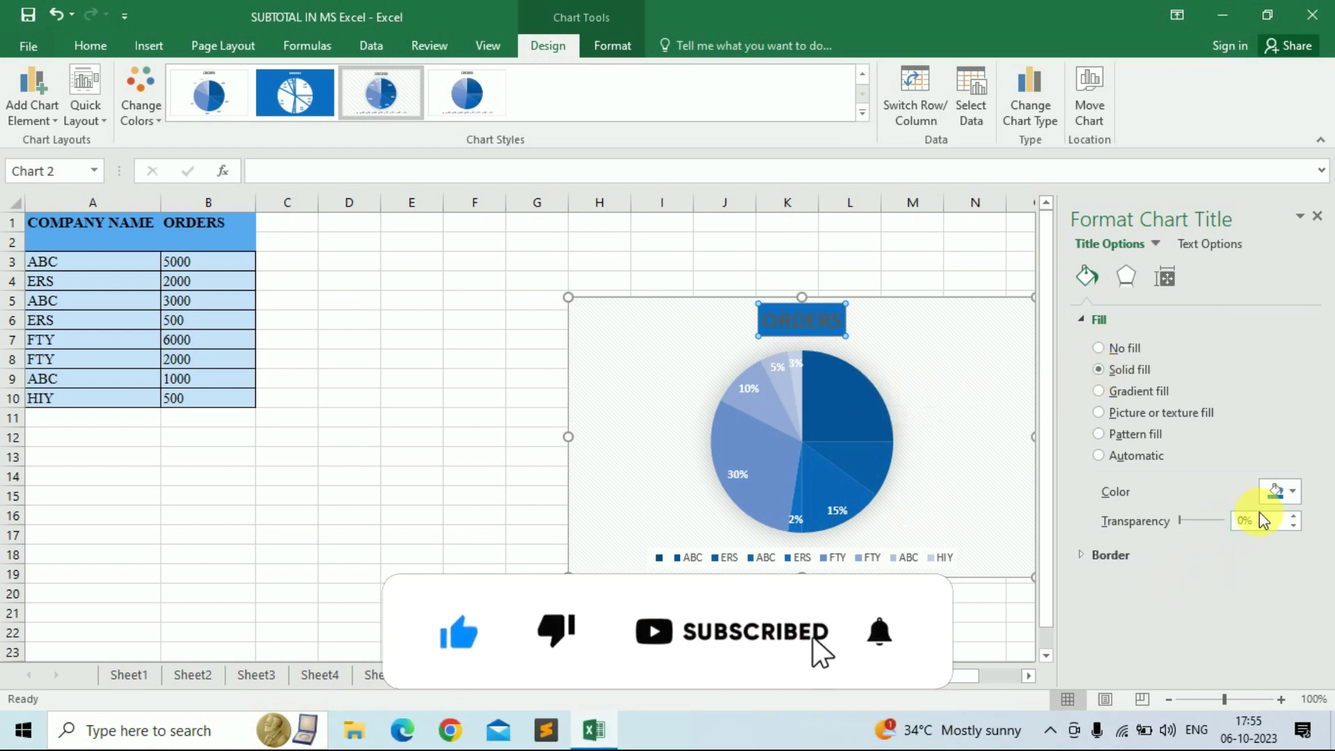
Fill the chart area with a linear blue gradient and close the formatting options
left_click(925, 417)
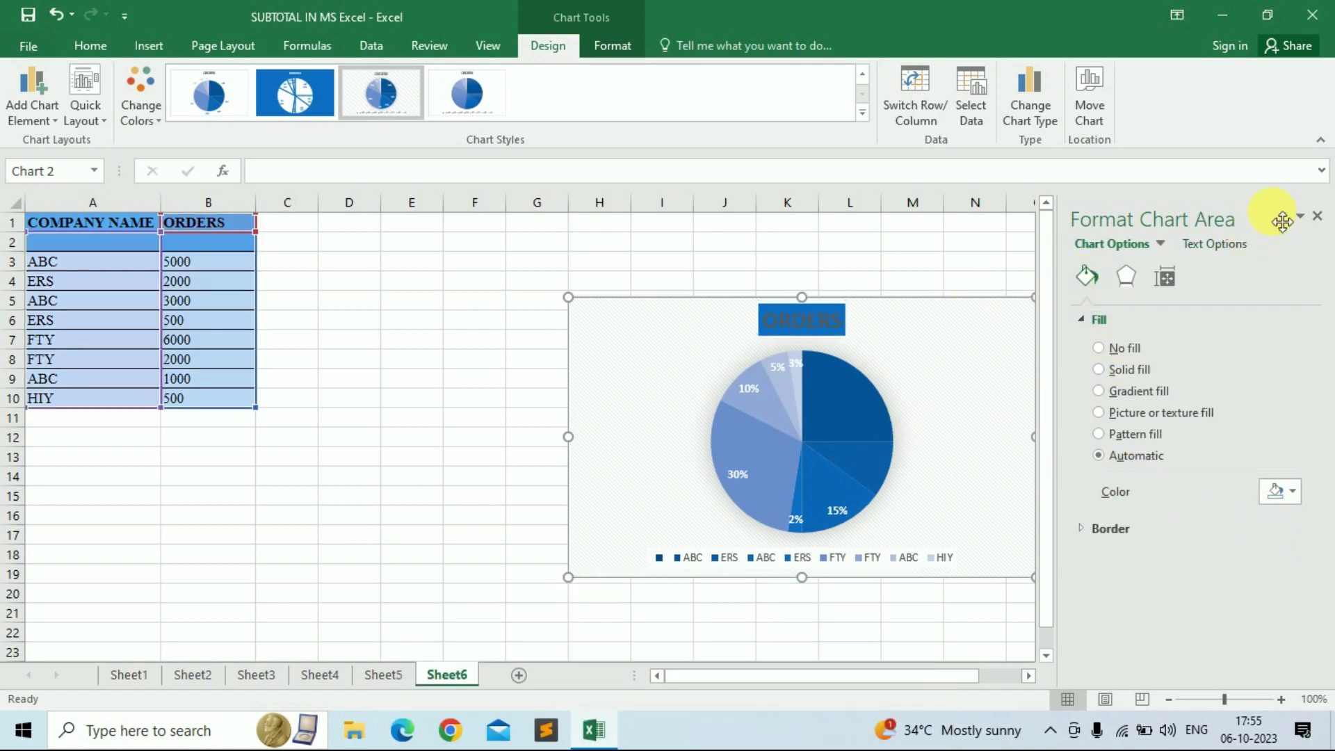
mouse_move(824, 364)
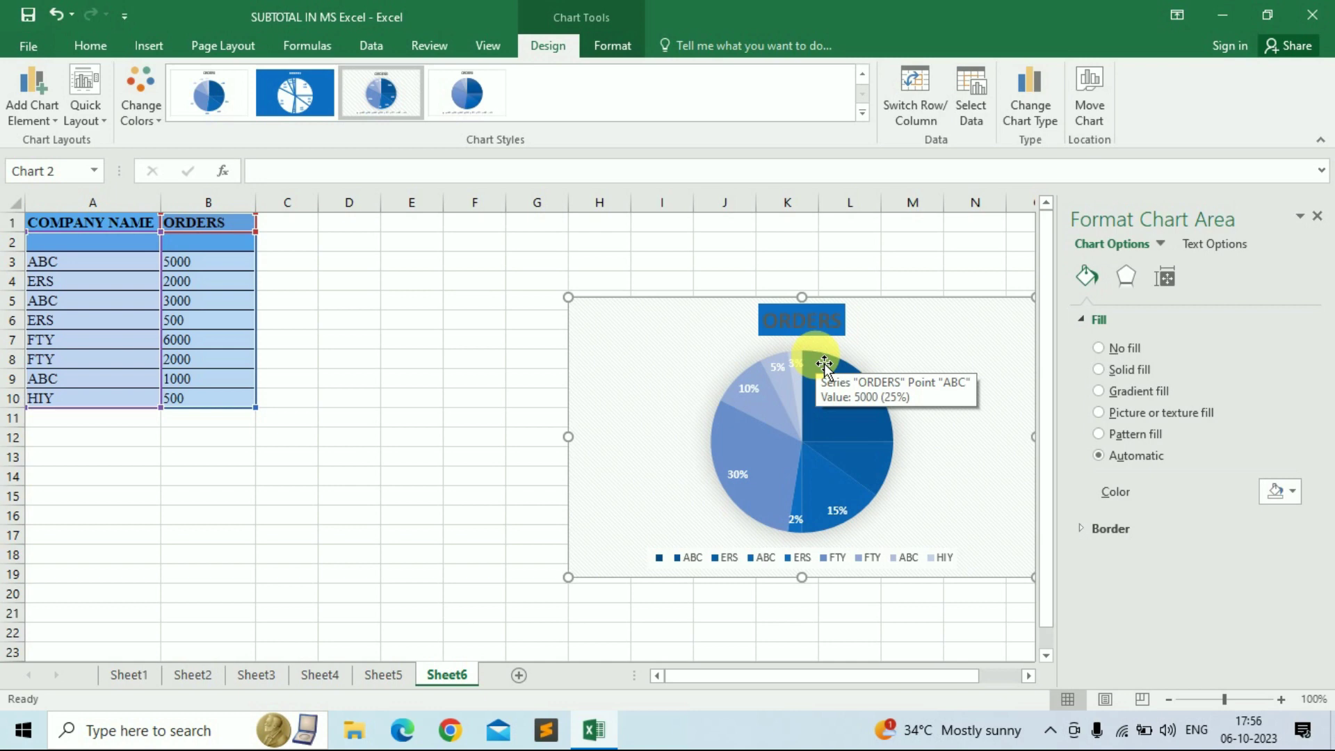
left_click(1100, 392)
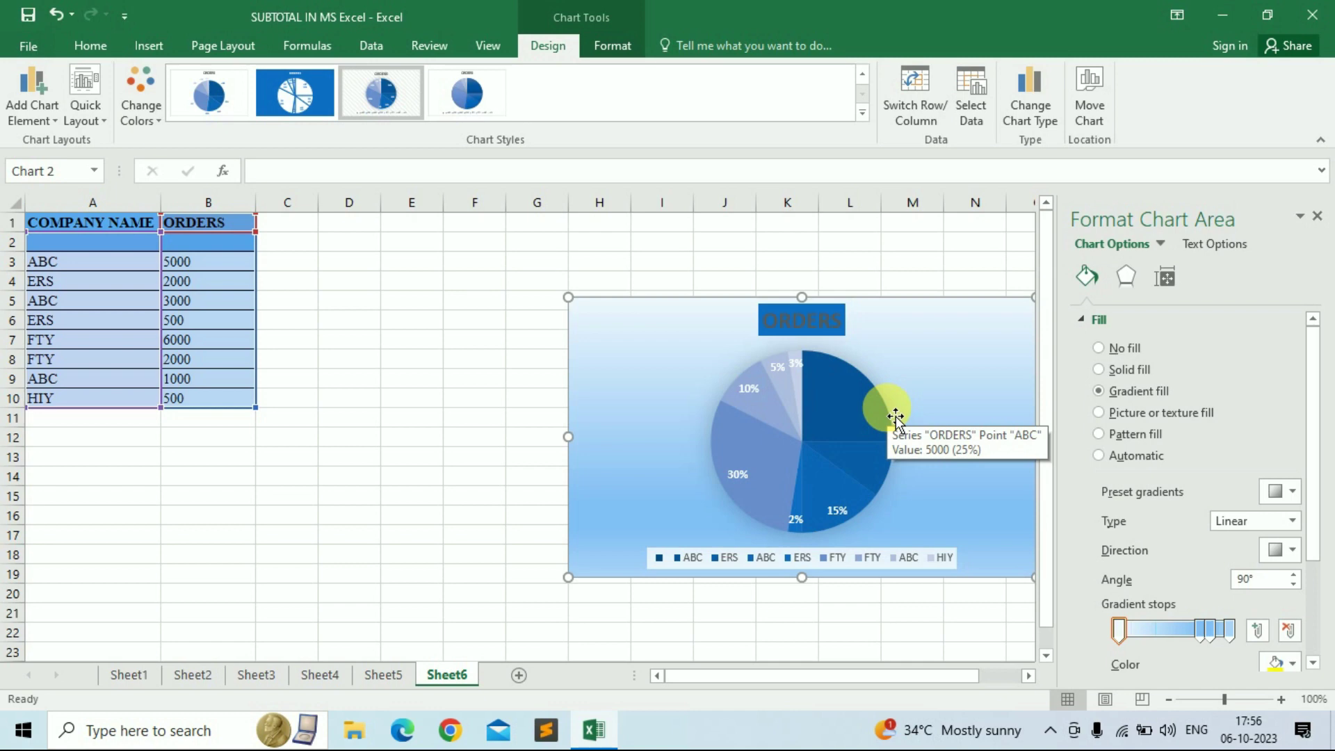
left_click(561, 396)
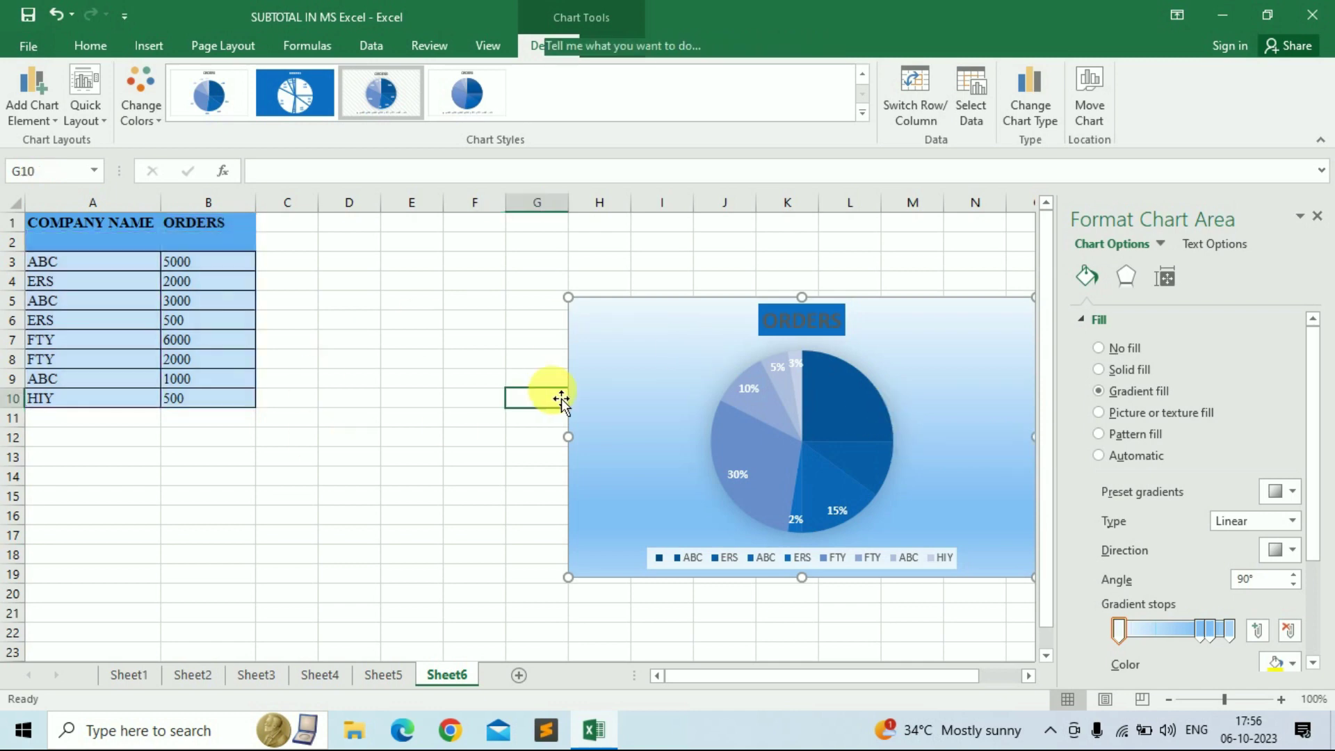
left_click(894, 418)
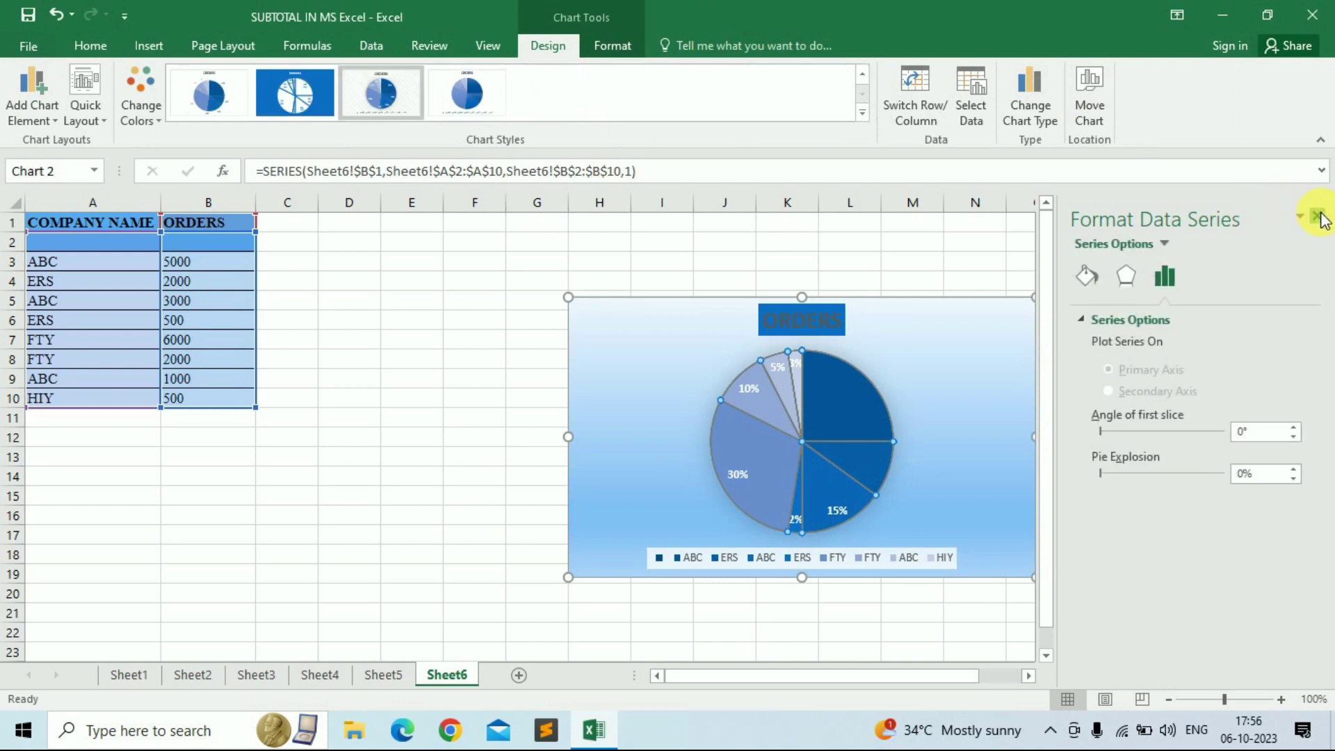
left_click(1315, 215)
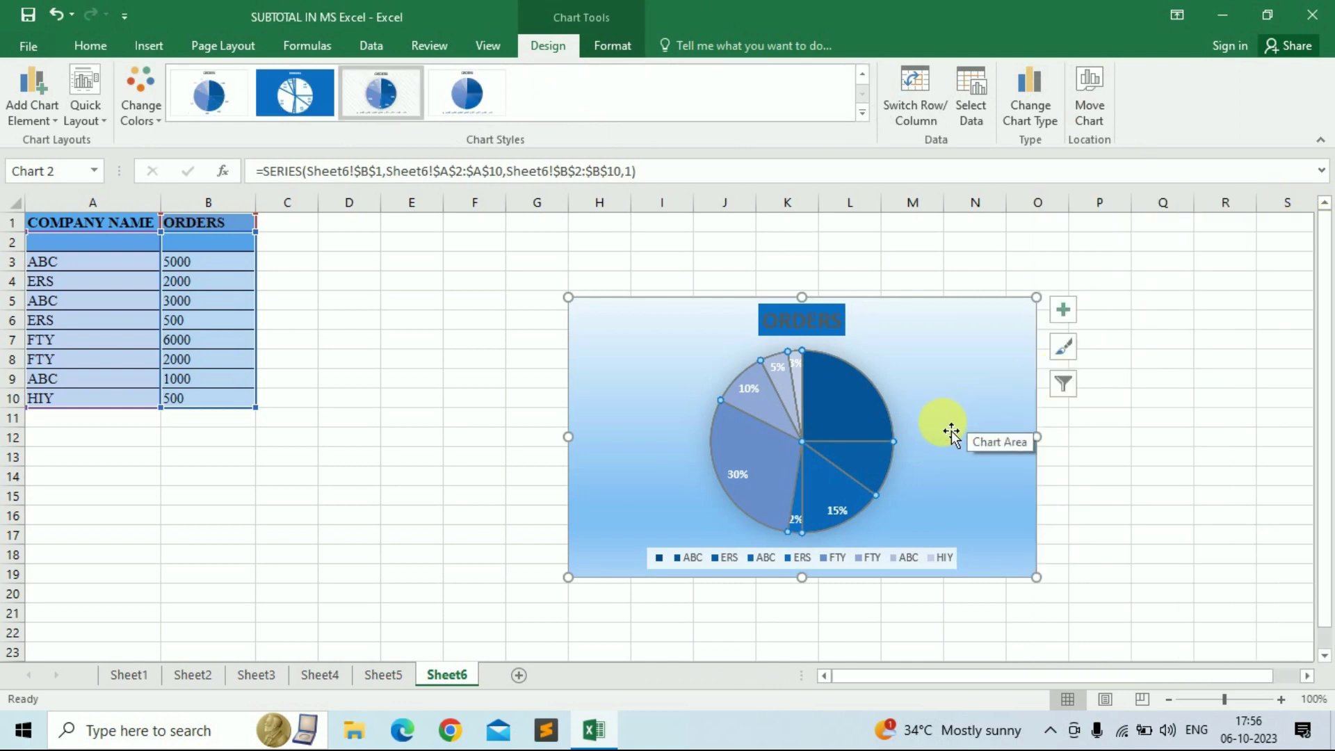
Add a data label to the 5000-order ABC slice and remove the chart's legend
left_click(834, 486)
left_click(781, 489)
left_click(847, 430)
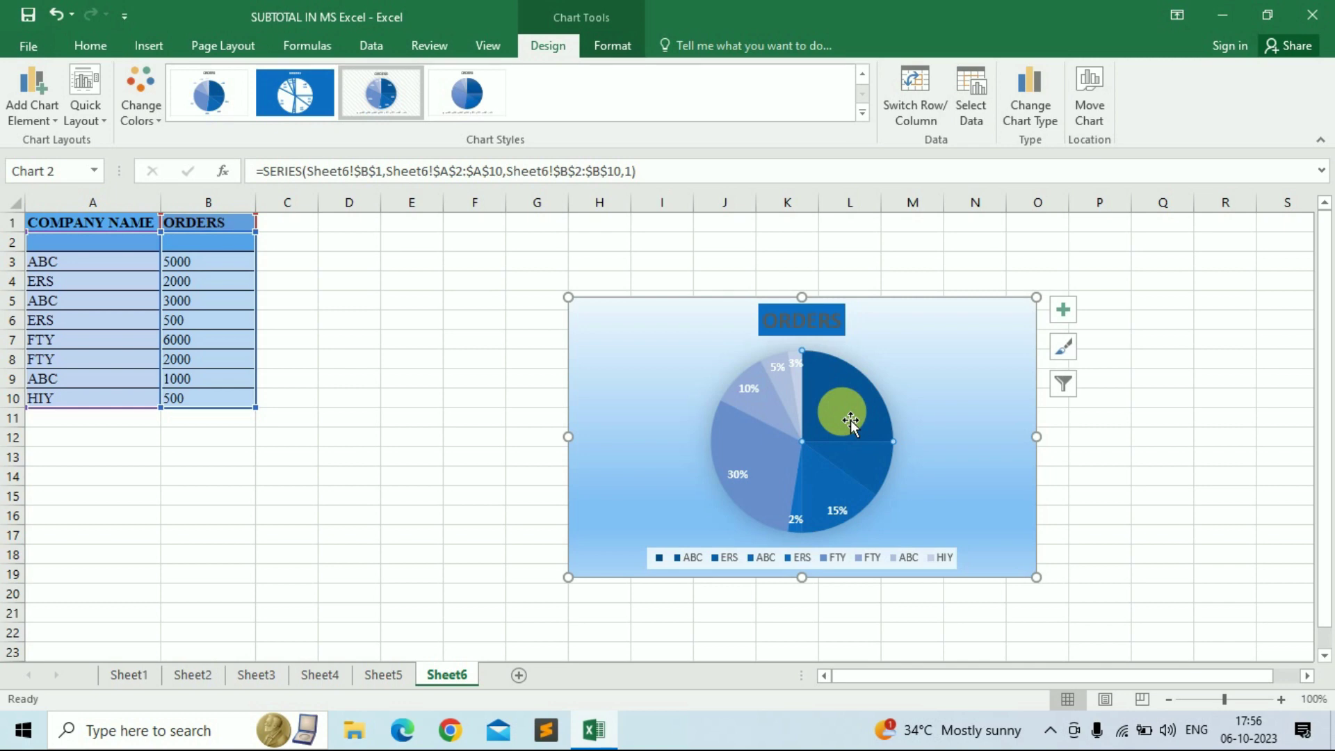
left_click(1063, 310)
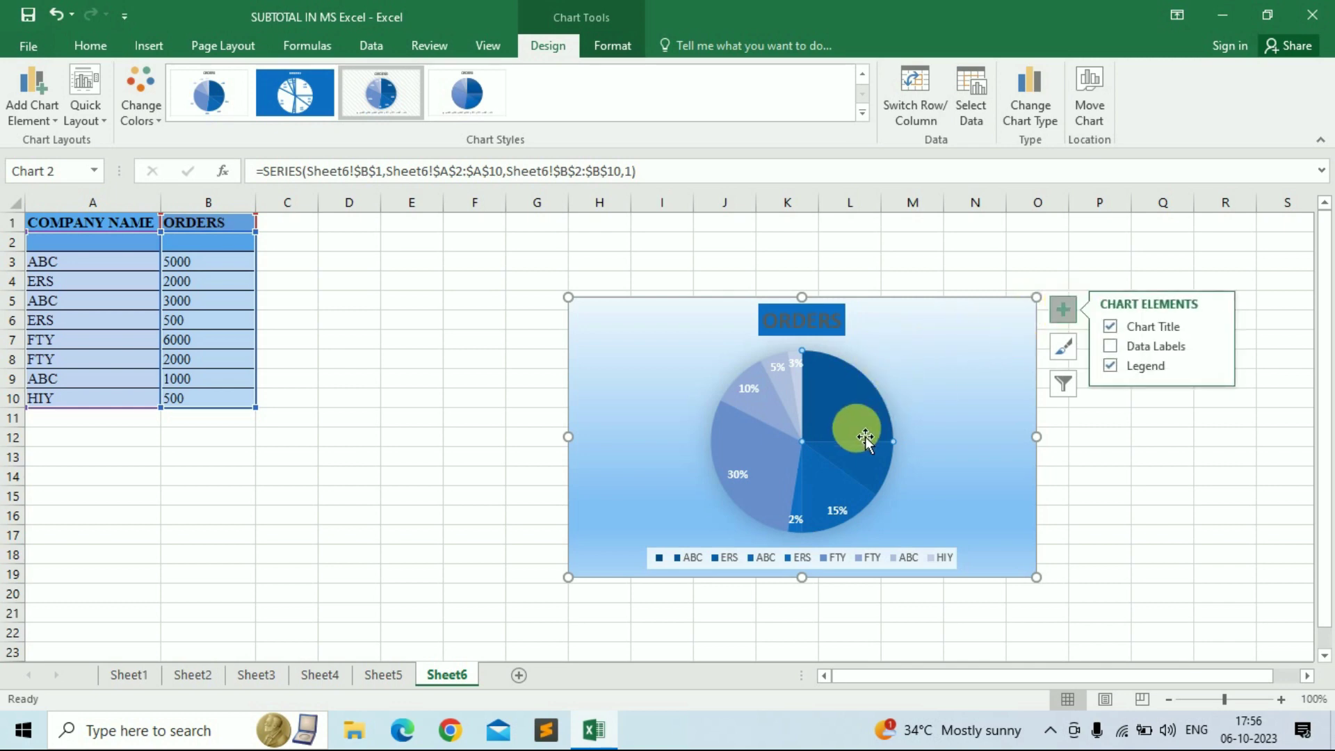
left_click(1110, 347)
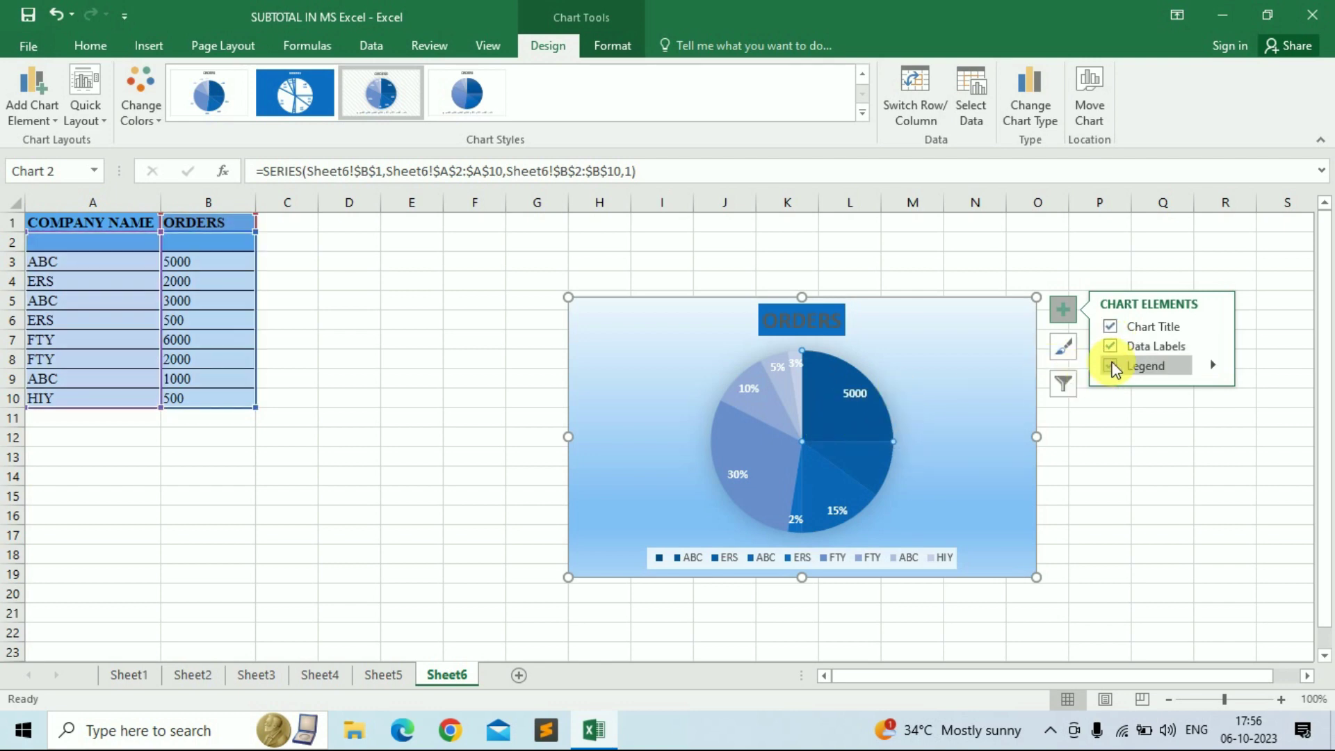
left_click(1111, 366)
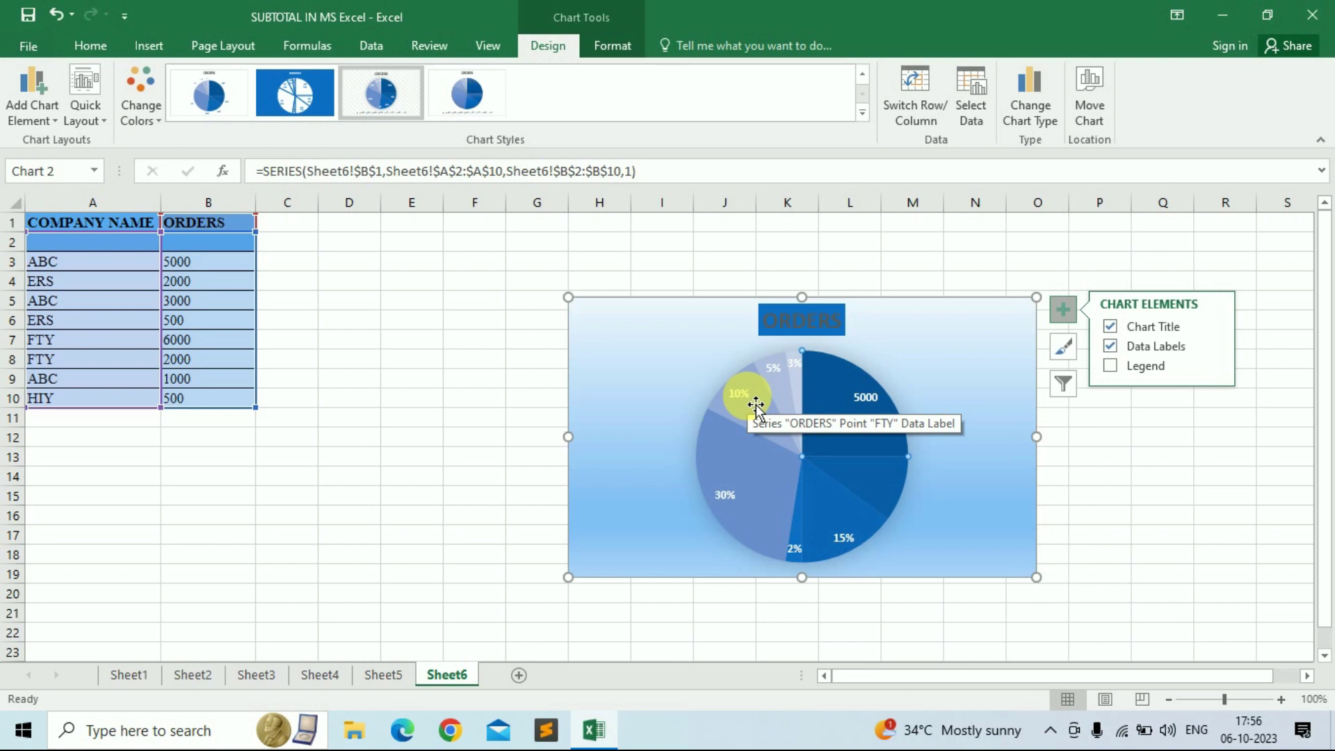
Preview the chart title options, including the chart without a title
left_click(471, 47)
left_click(552, 47)
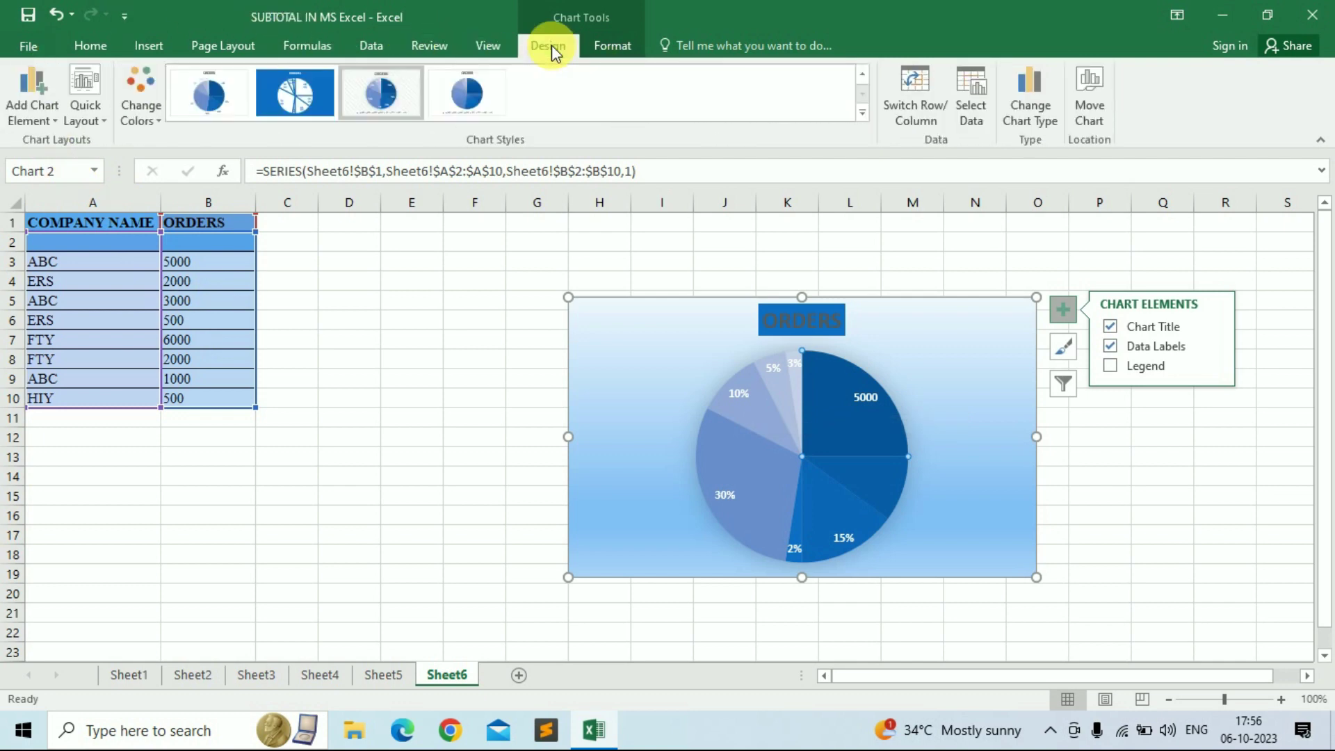
left_click(39, 120)
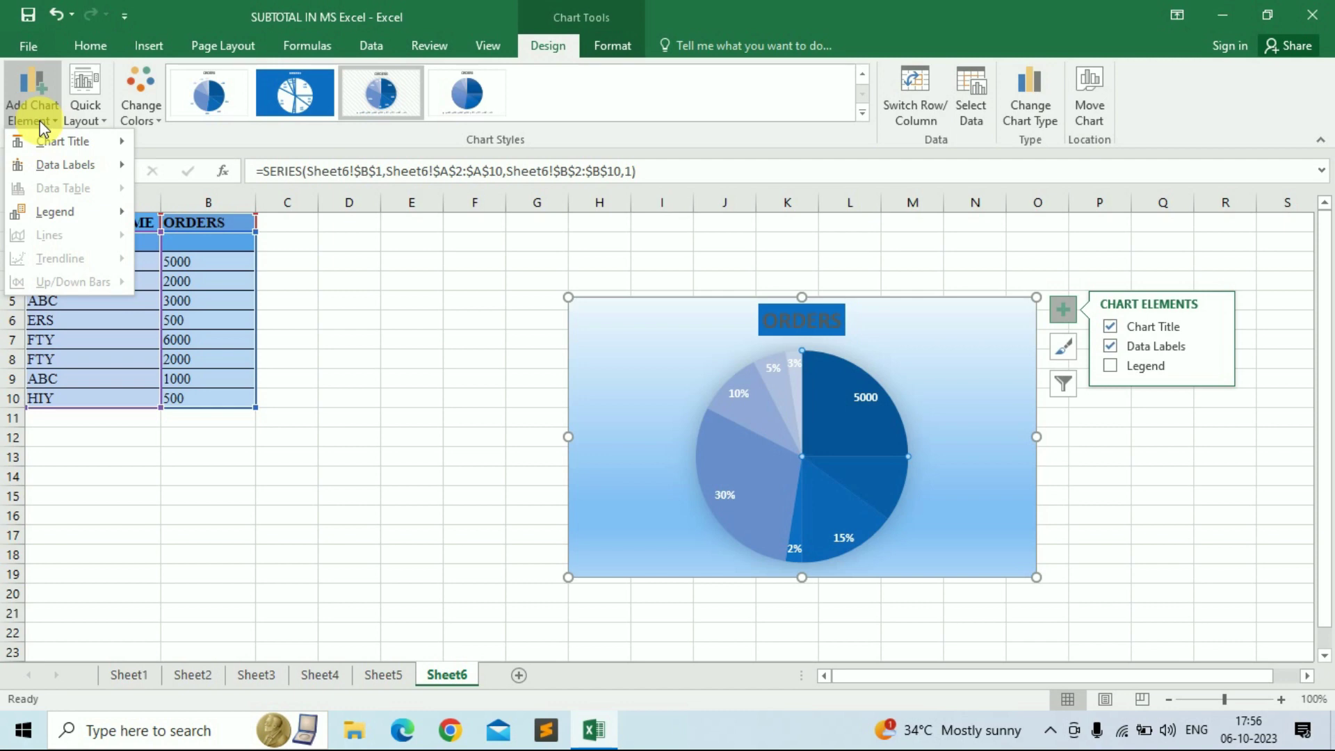
mouse_move(62, 148)
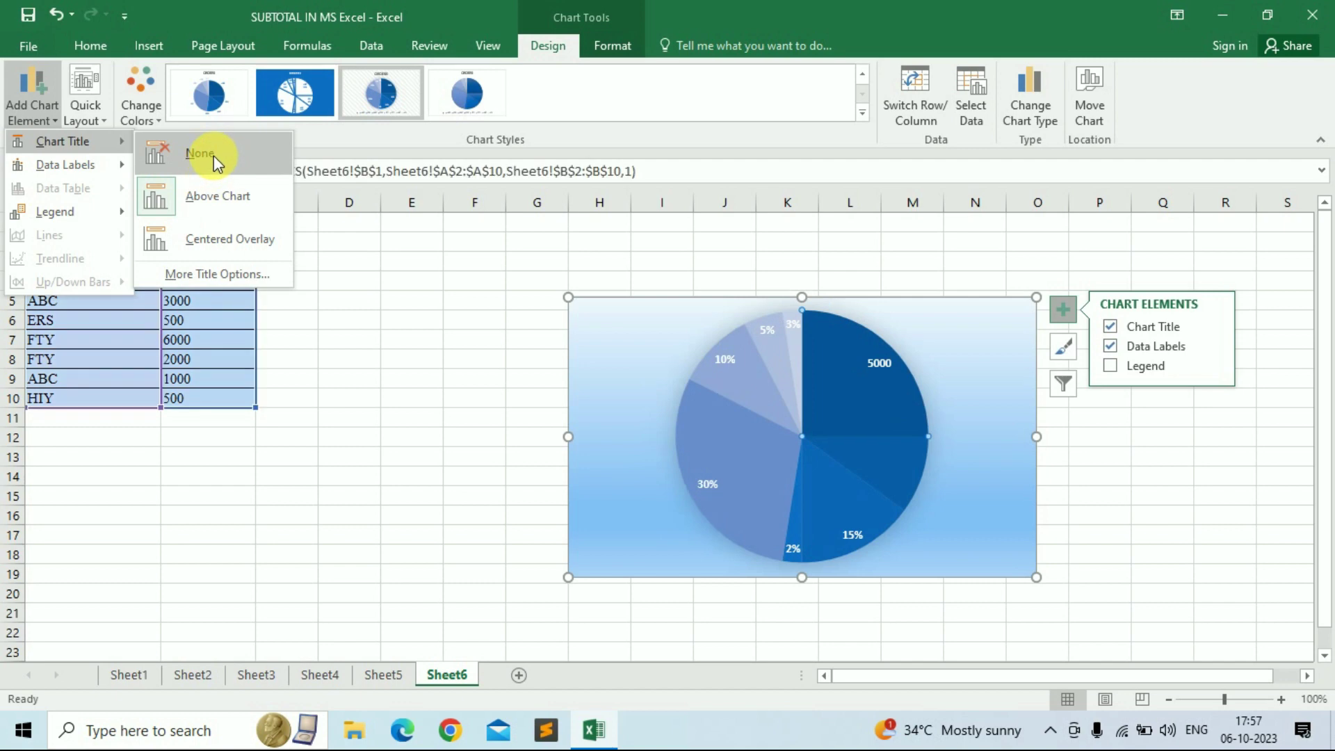
left_click(1036, 105)
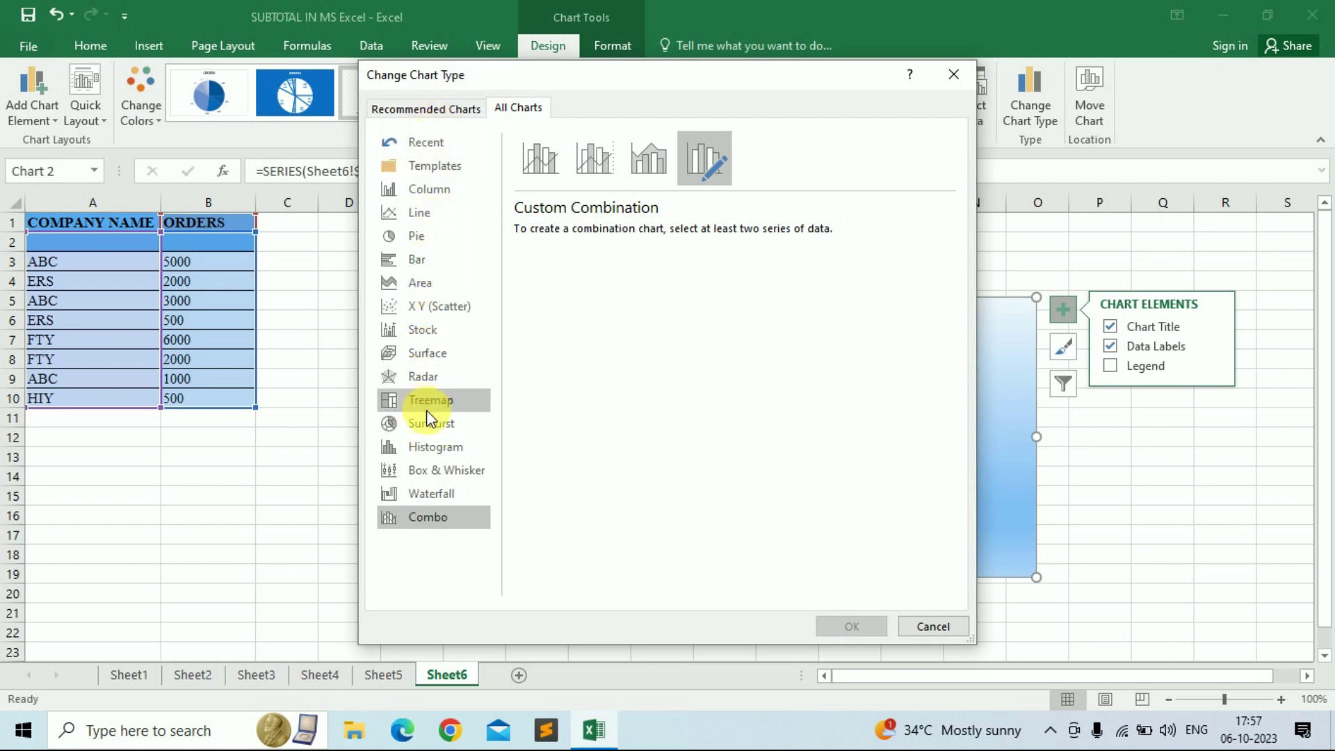
left_click(425, 331)
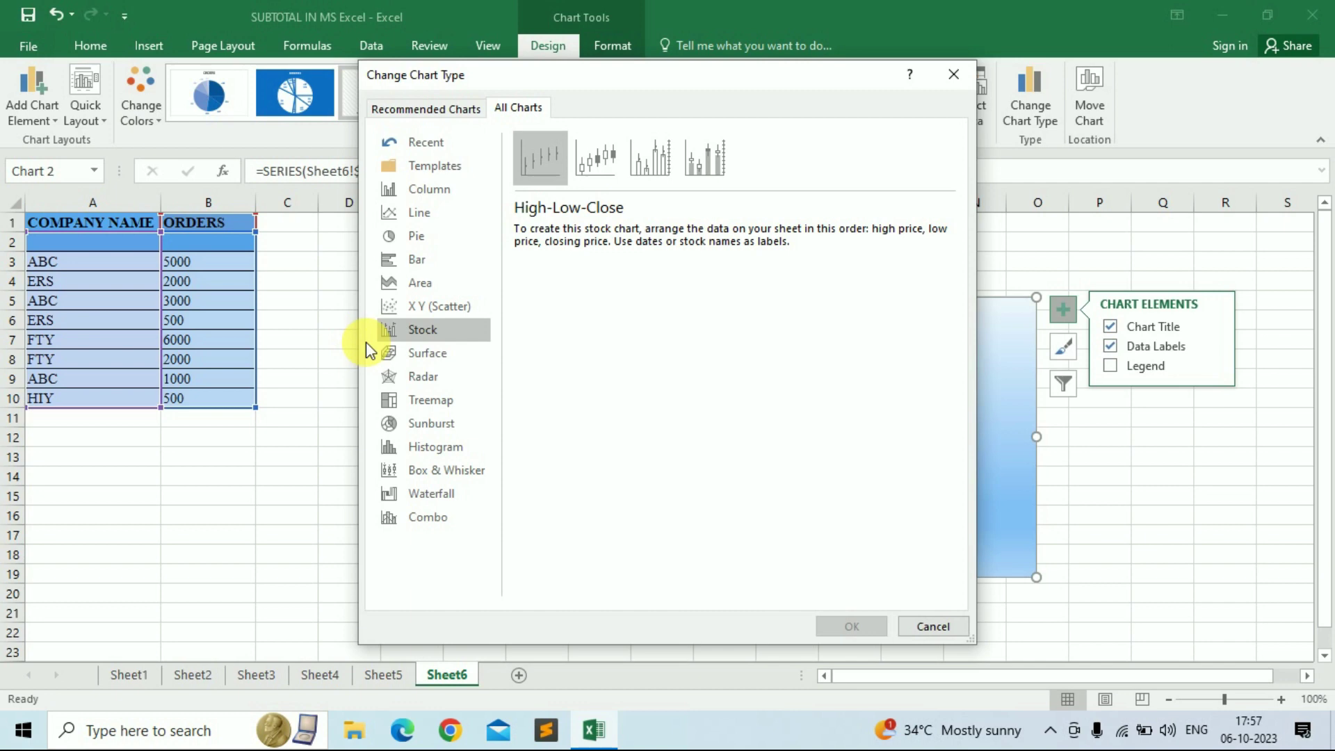
left_click(935, 627)
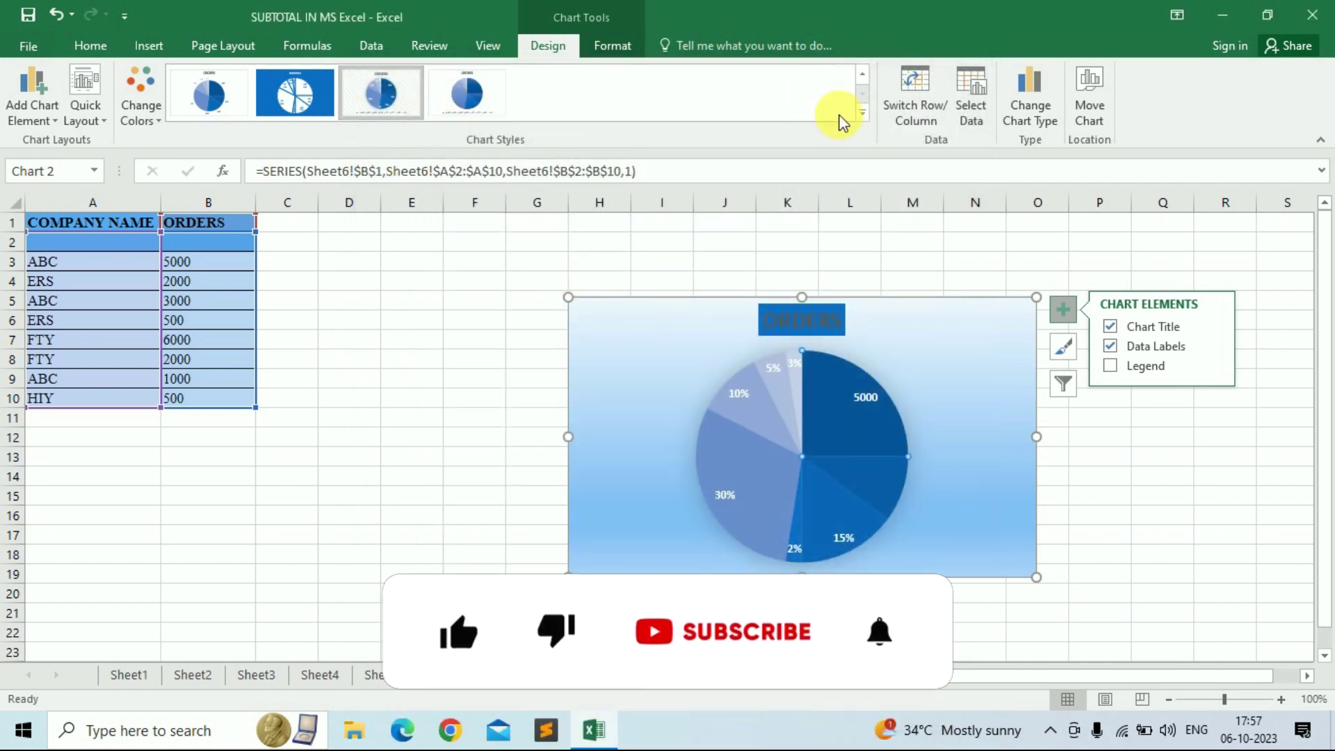
Choose Clustered Column as the new chart type for the orders chart
left_click(1034, 109)
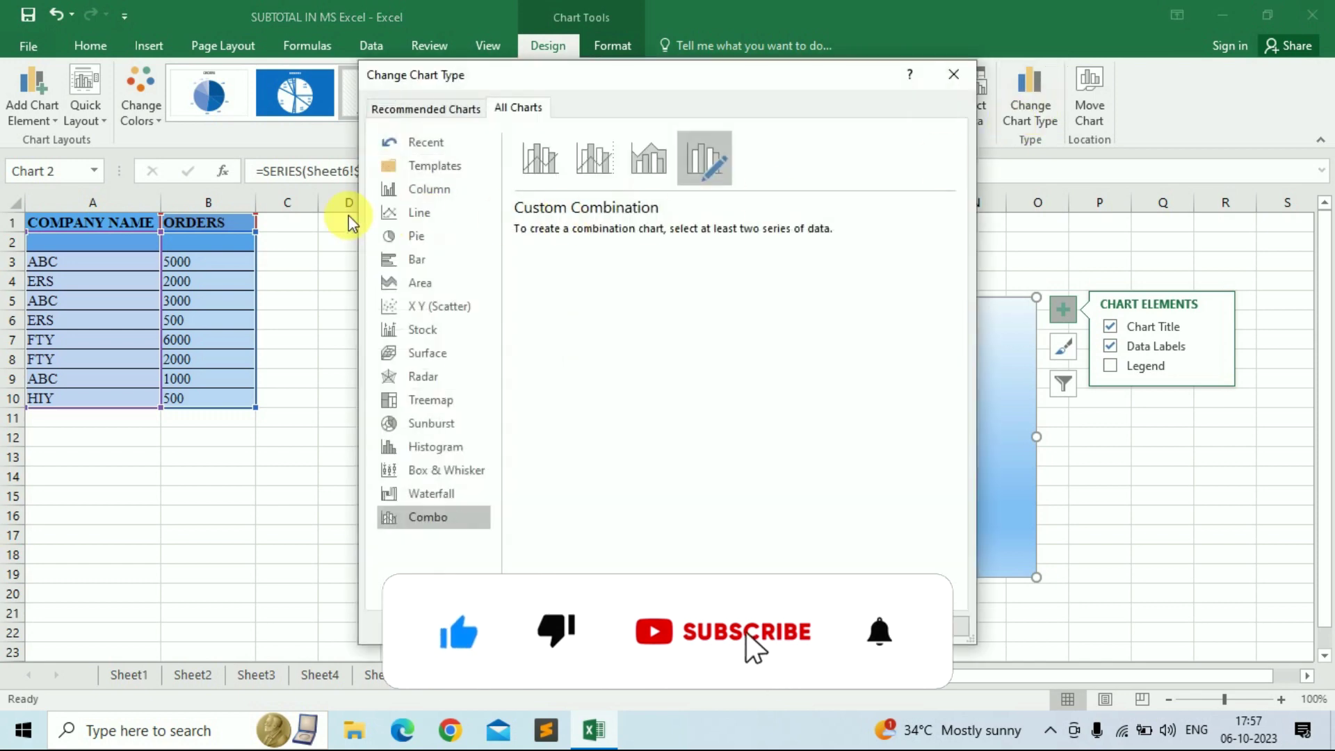
left_click(421, 190)
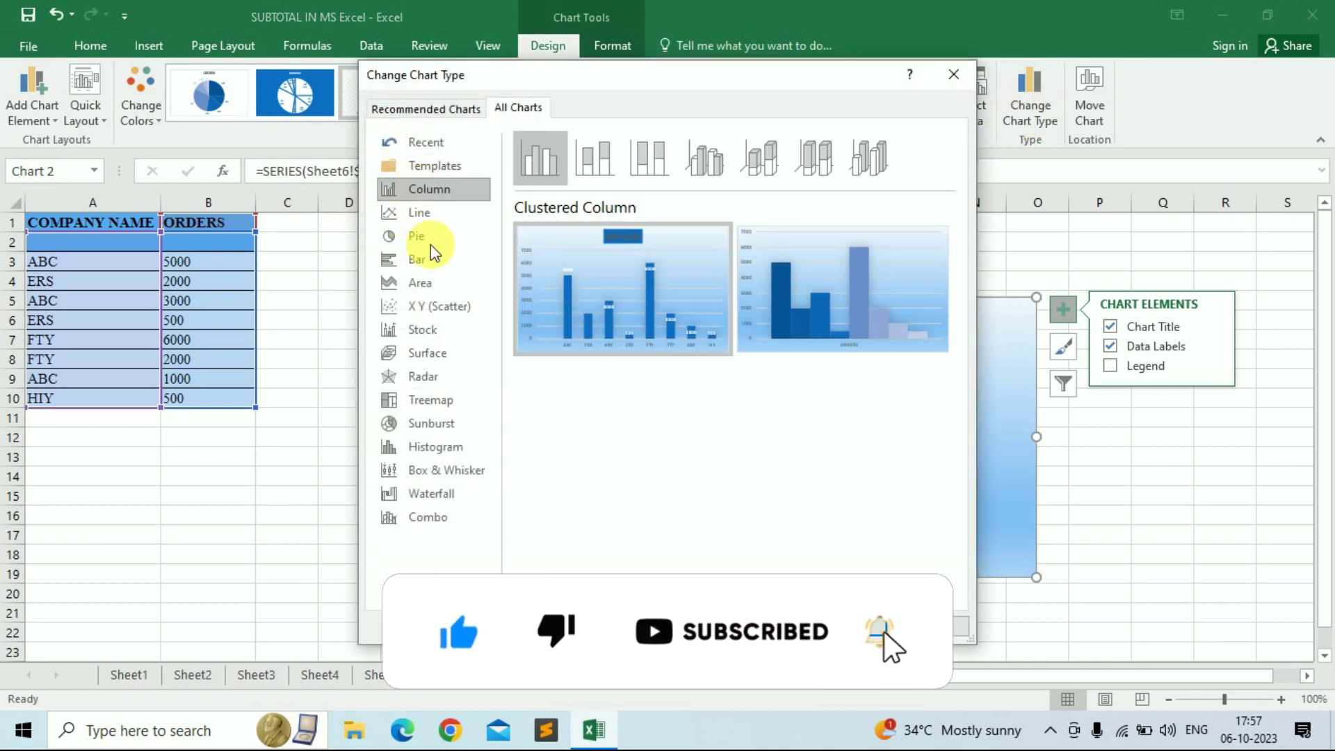
mouse_move(691, 327)
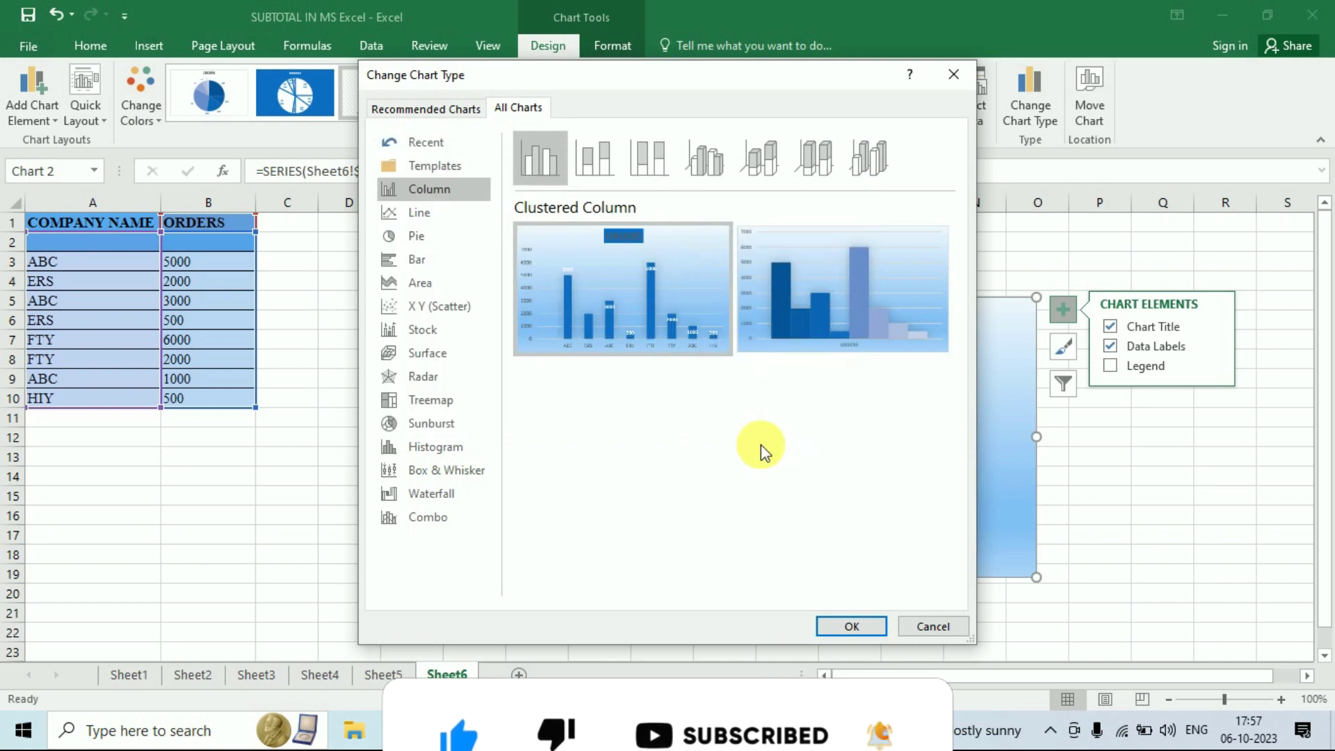